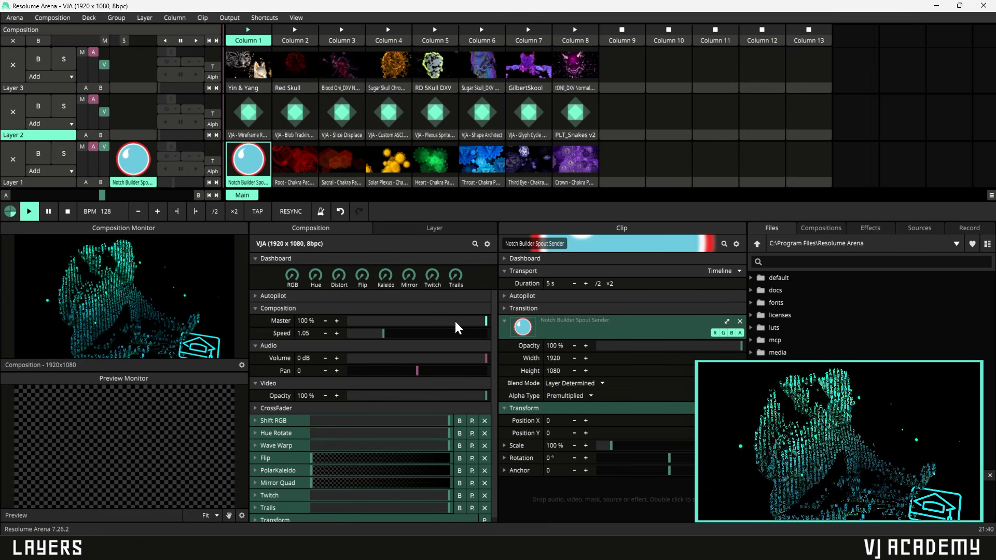
- Launch the Root chakra clip in Layer 1, then show Layer 1's settings
click(302, 165)
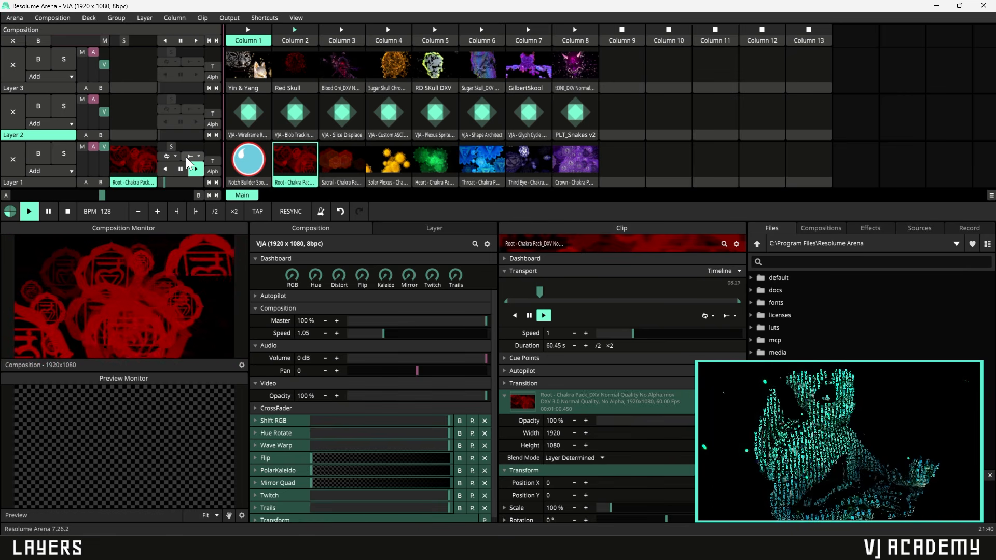
click(201, 185)
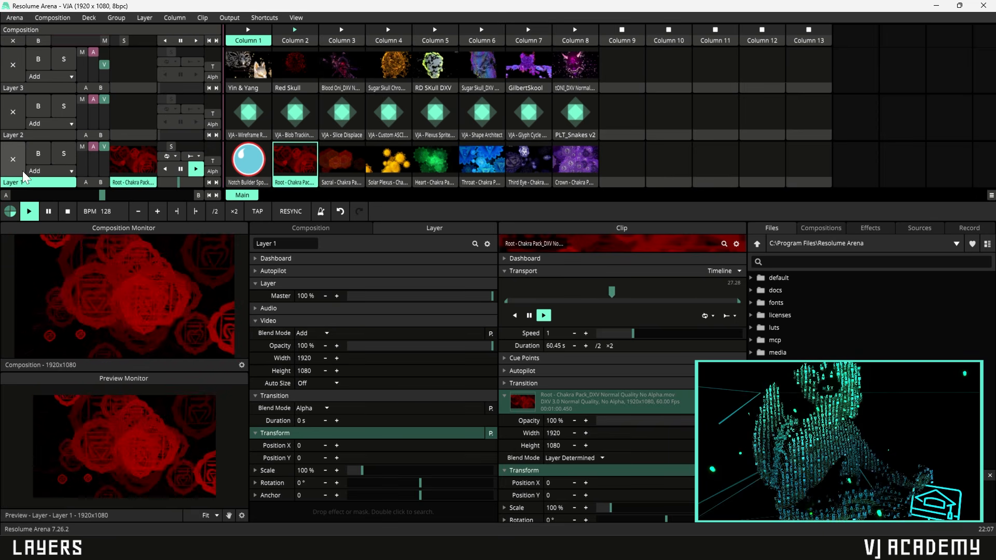
click(22, 132)
click(30, 90)
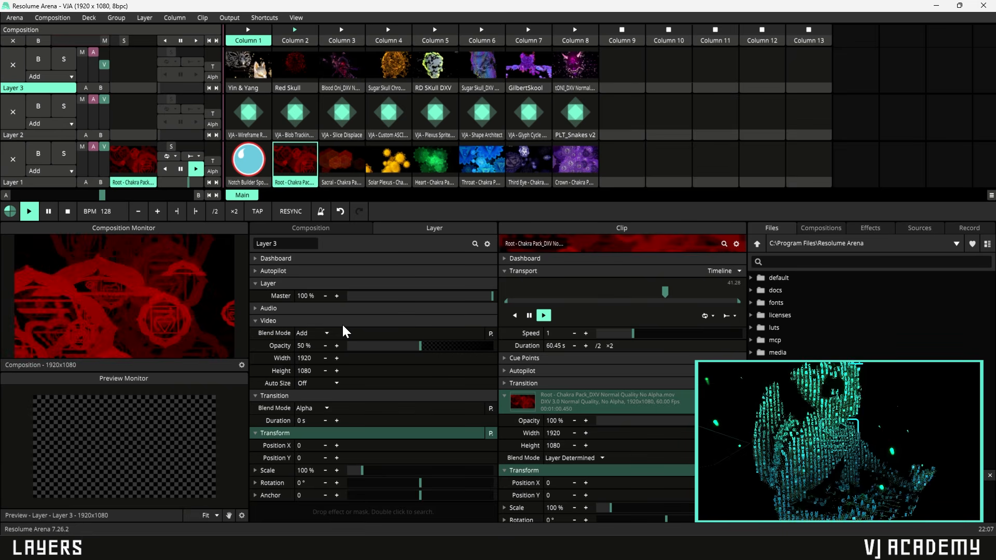
click(51, 183)
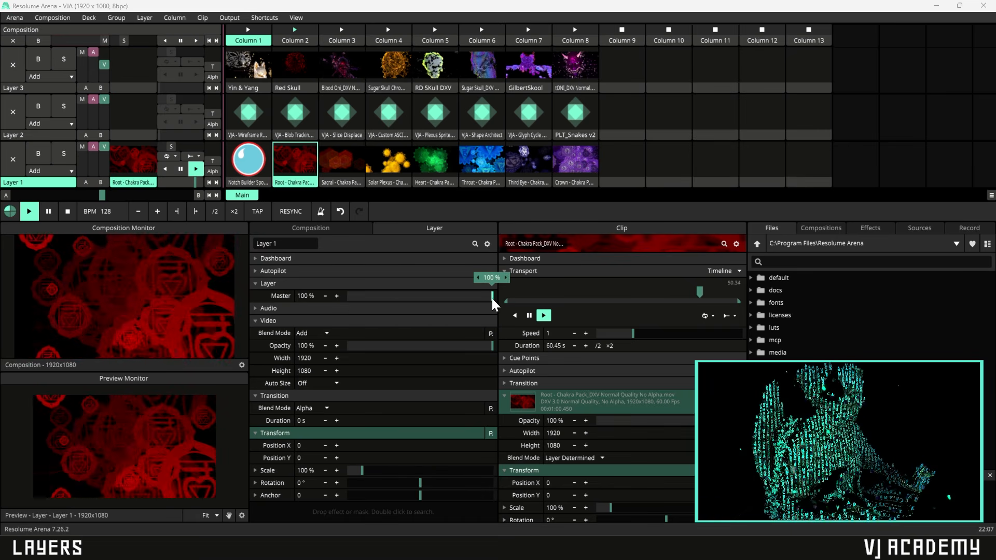
mouse_move(492, 297)
mouse_down()
mouse_move(358, 303)
mouse_move(492, 306)
mouse_up()
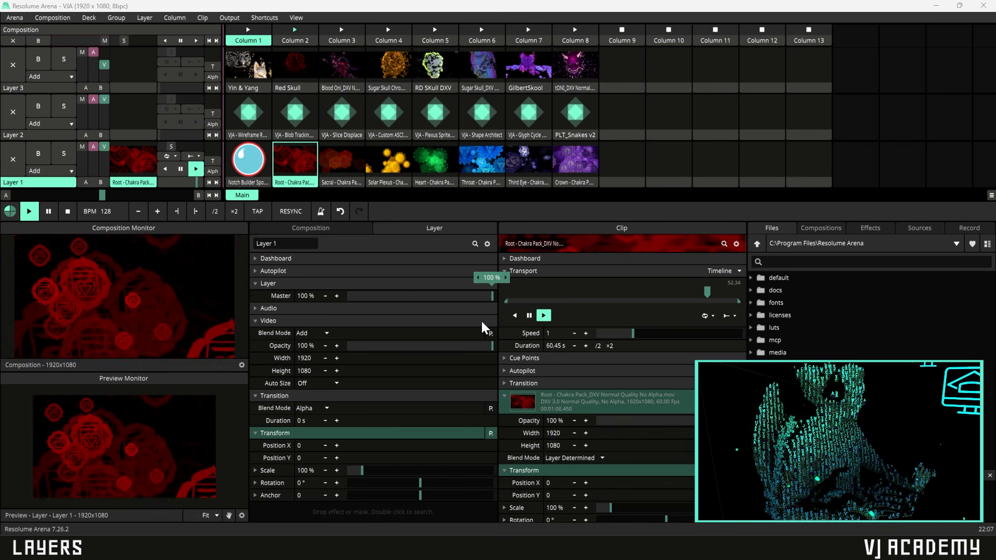
drag(483, 345, 545, 348)
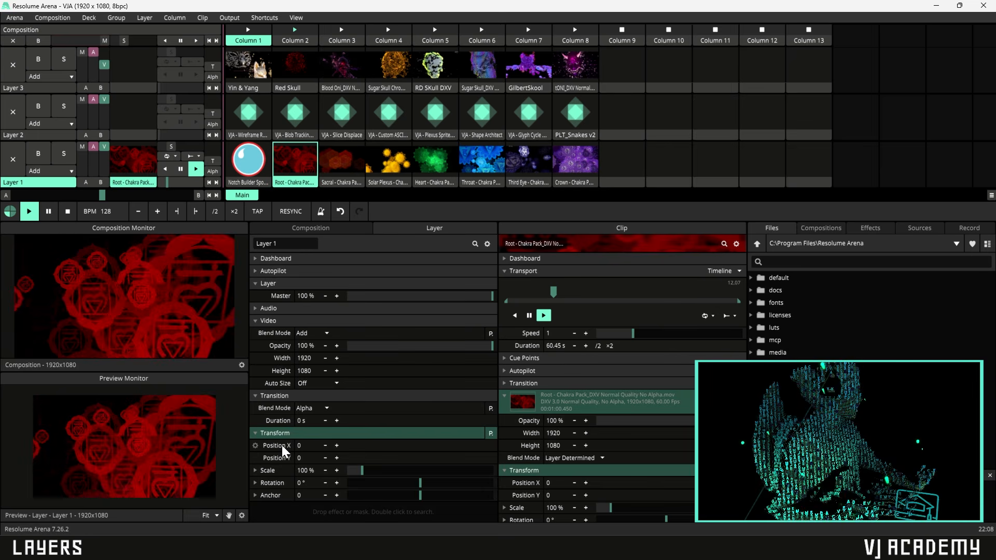
drag(325, 446, 366, 450)
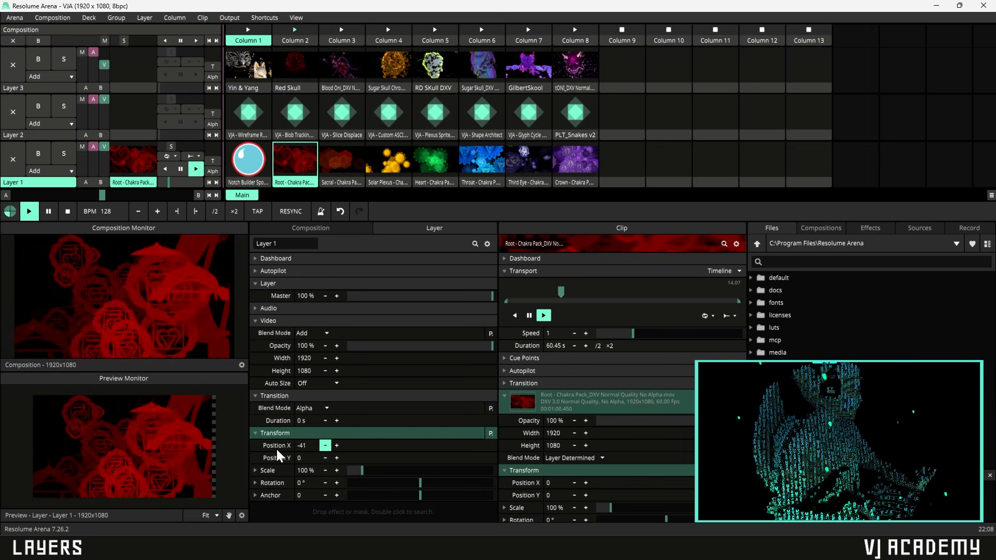
key(ctrl+z)
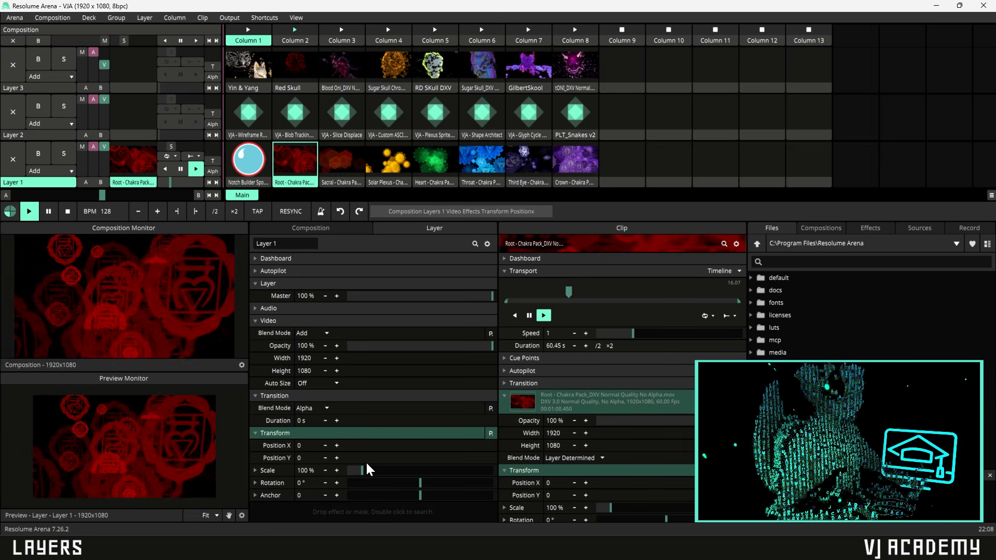
mouse_move(363, 469)
mouse_down()
mouse_move(390, 471)
mouse_move(343, 475)
mouse_move(372, 474)
mouse_up()
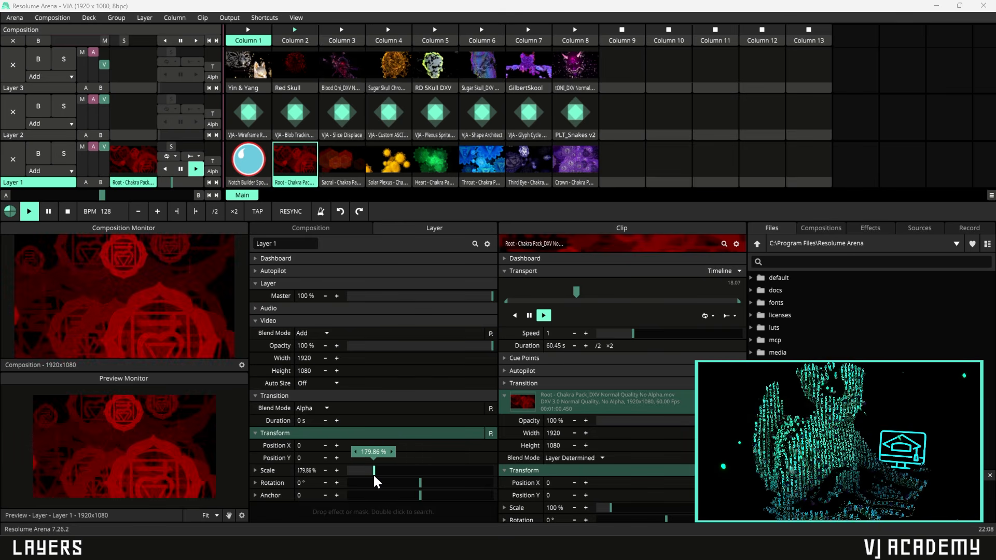
key(ctrl+z)
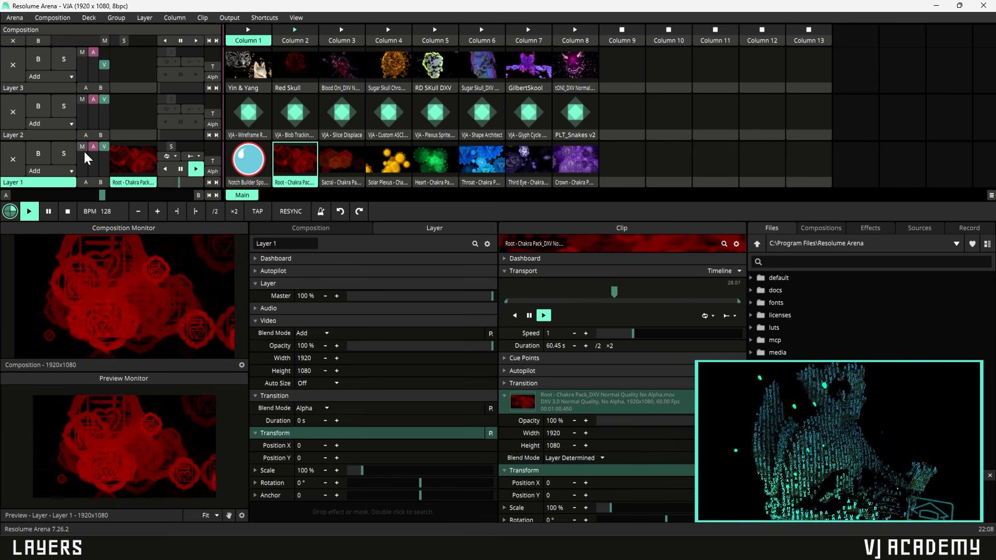
drag(83, 146, 108, 141)
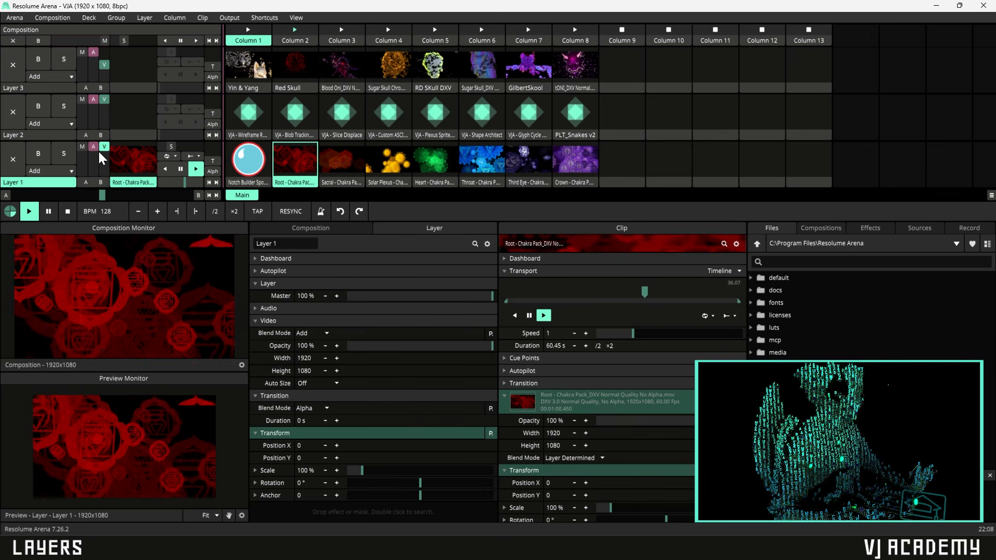
- Expand Layer 1's Audio section and drag its volume down, then back to 0 dB
click(256, 308)
mouse_move(97, 149)
mouse_down()
mouse_move(98, 163)
mouse_move(95, 139)
mouse_up()
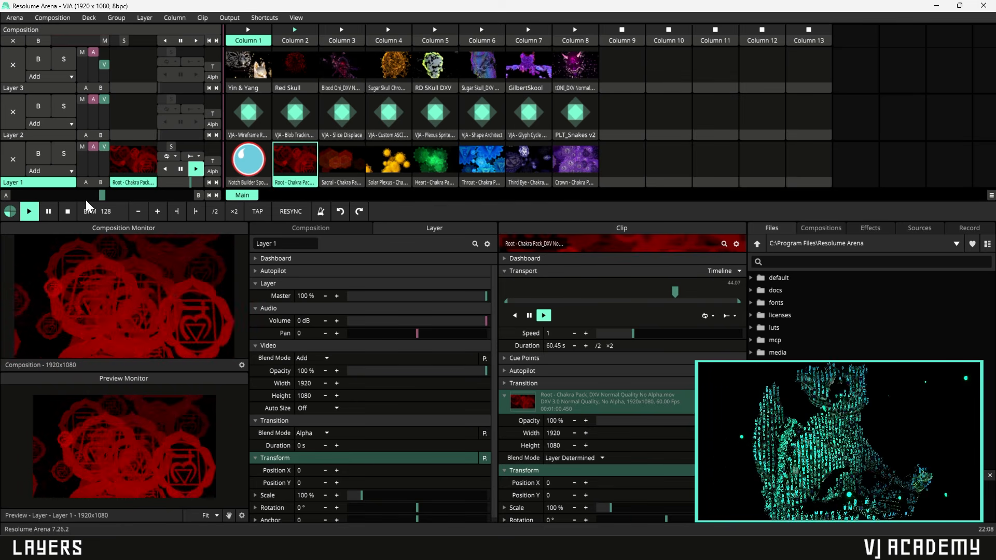
- Play Layer 1's clip in reverse, pause it, then resume forward playback
click(164, 169)
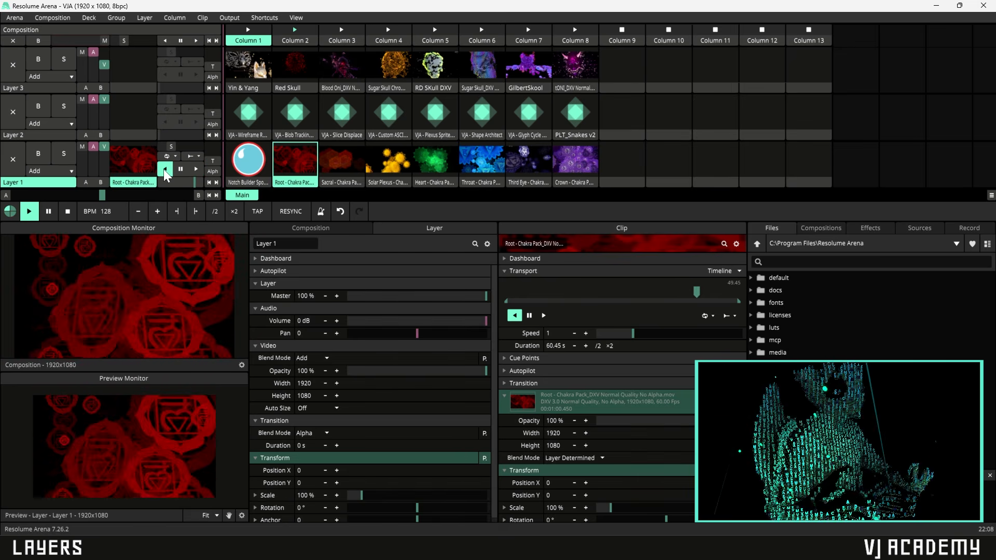
click(181, 169)
click(195, 169)
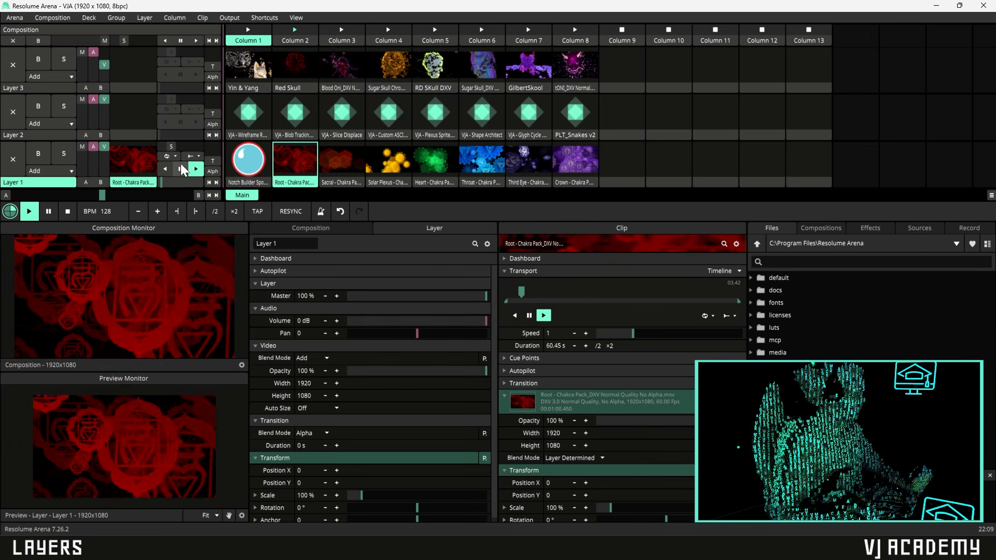
- Try the Bounce play mode with reverse playback, then switch to Random
click(175, 154)
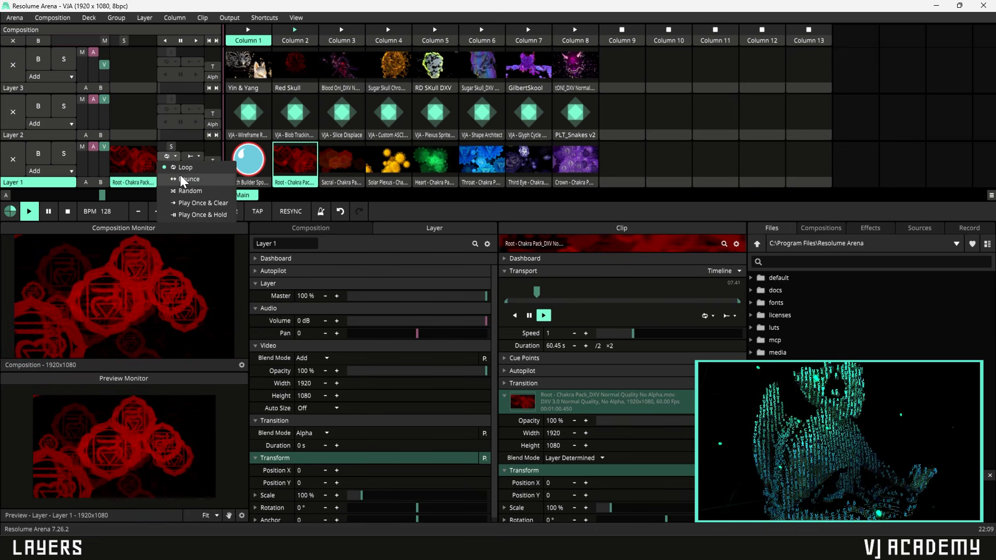
click(180, 178)
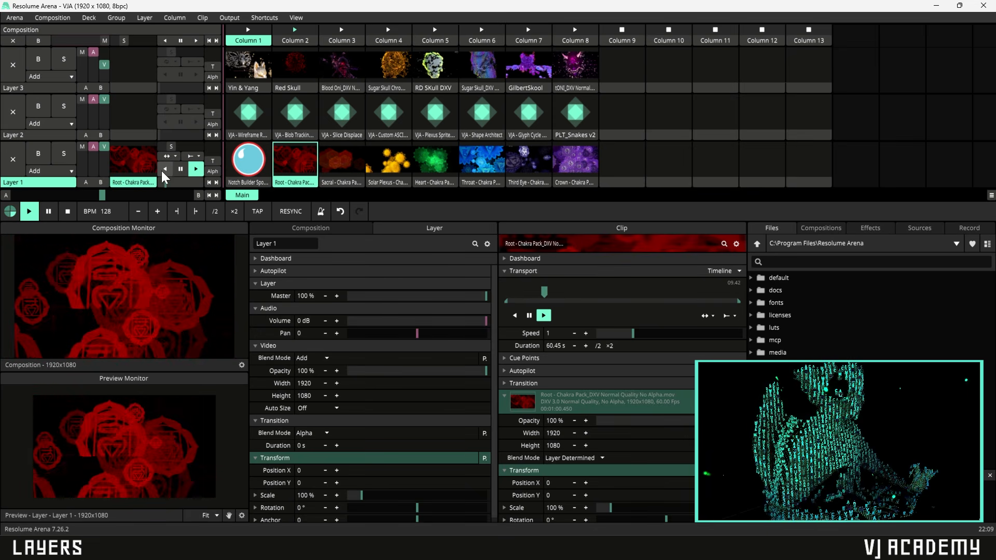
click(164, 169)
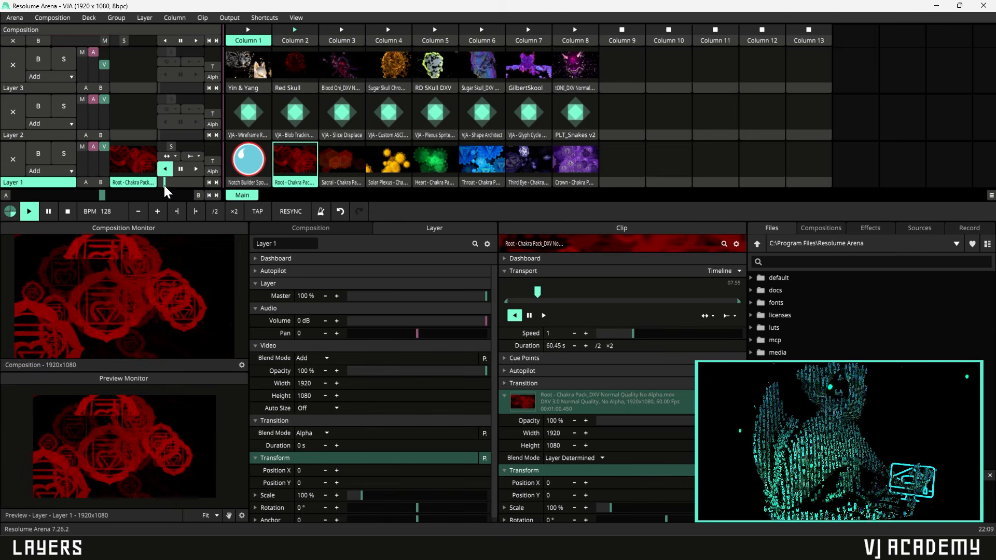
click(161, 185)
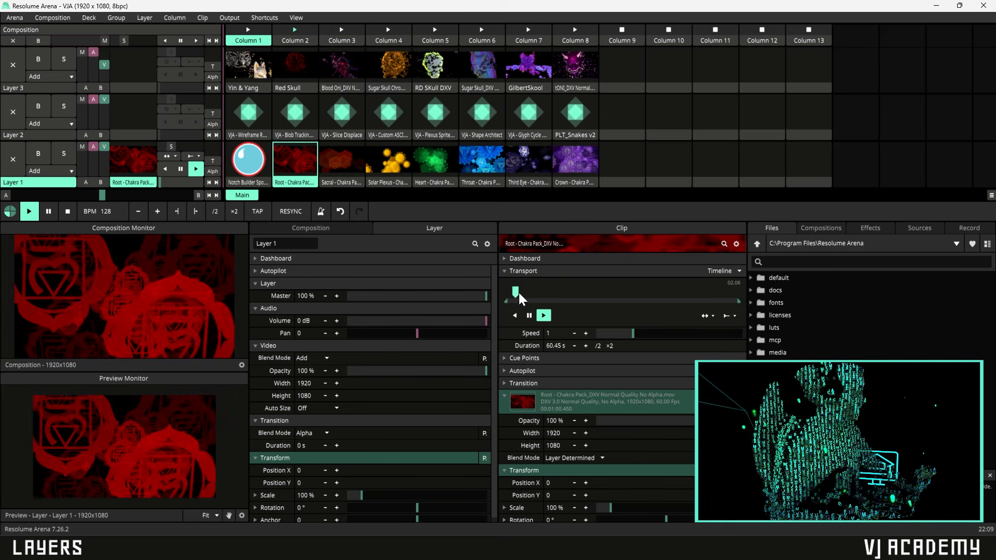
click(173, 156)
click(176, 185)
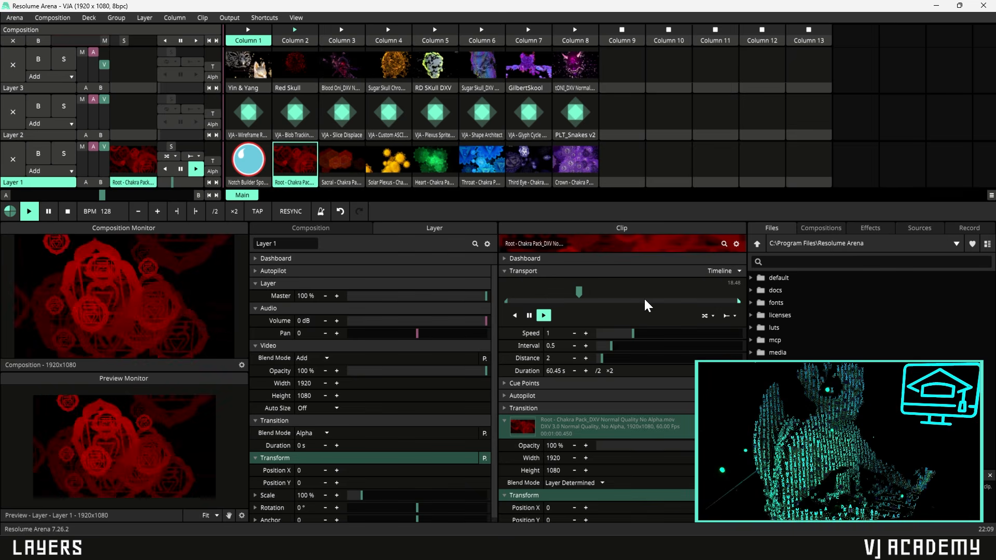
- Set the clip to Play Once & Clear and skip near its end so the output clears
click(175, 156)
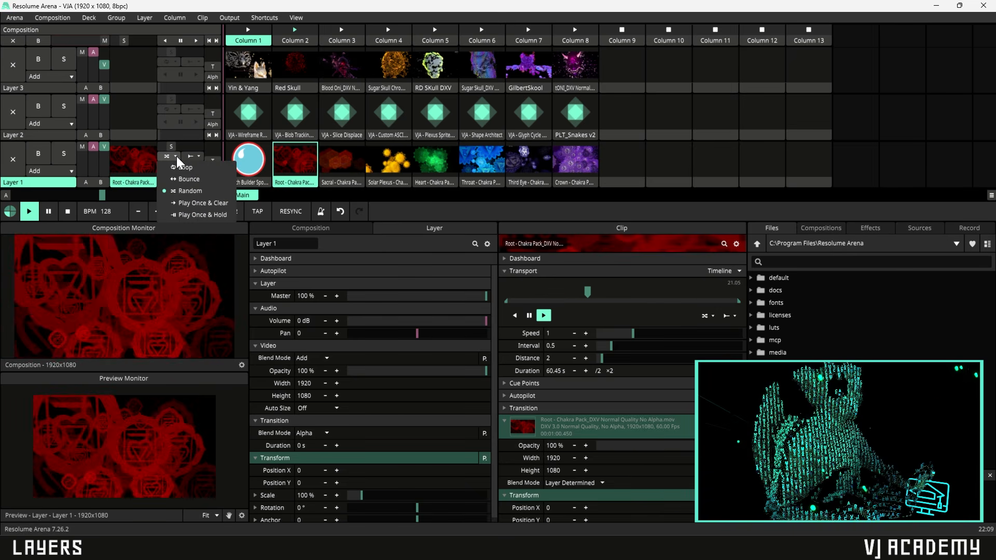
click(191, 202)
drag(595, 291, 730, 301)
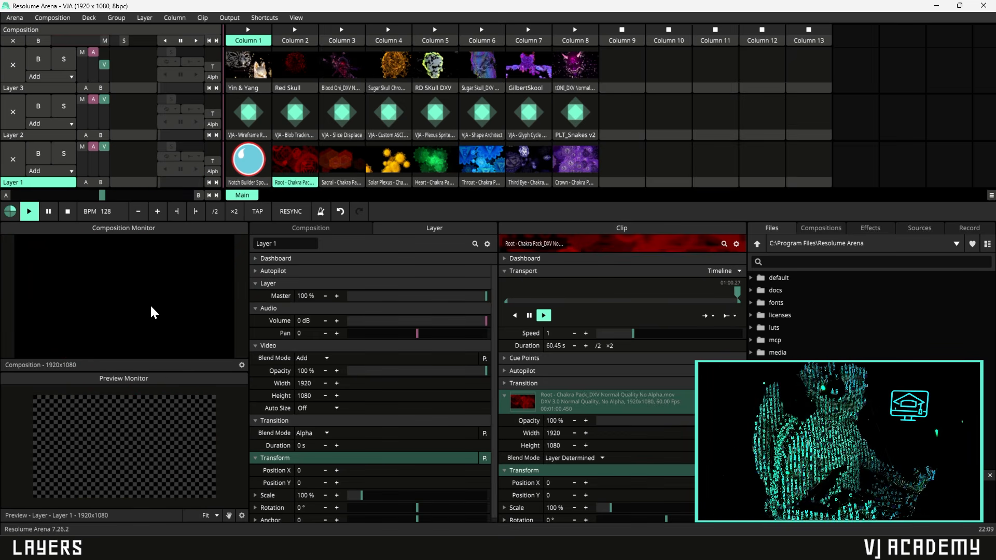
- Relaunch the Root chakra clip, test Play Once & Hold, then set play mode back to Loop
click(304, 166)
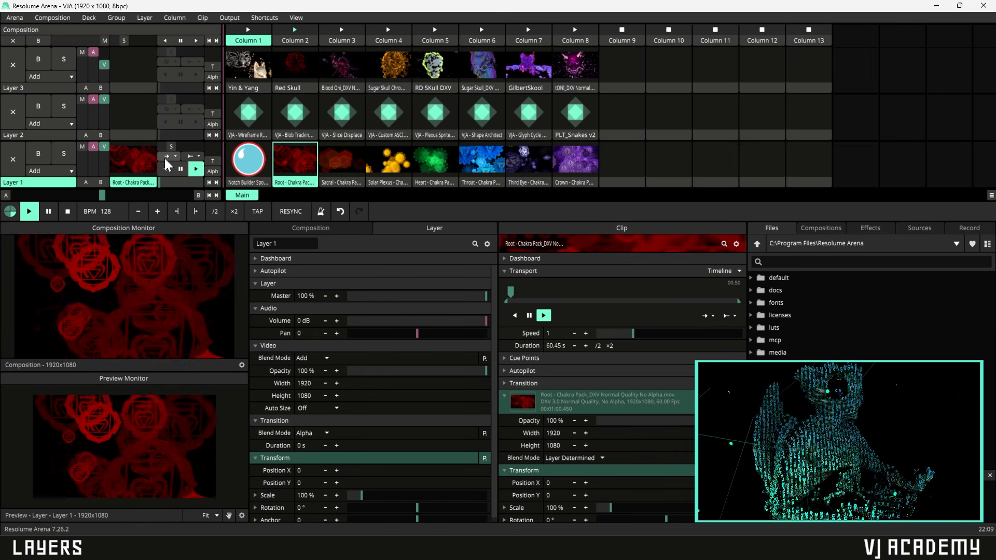
click(164, 157)
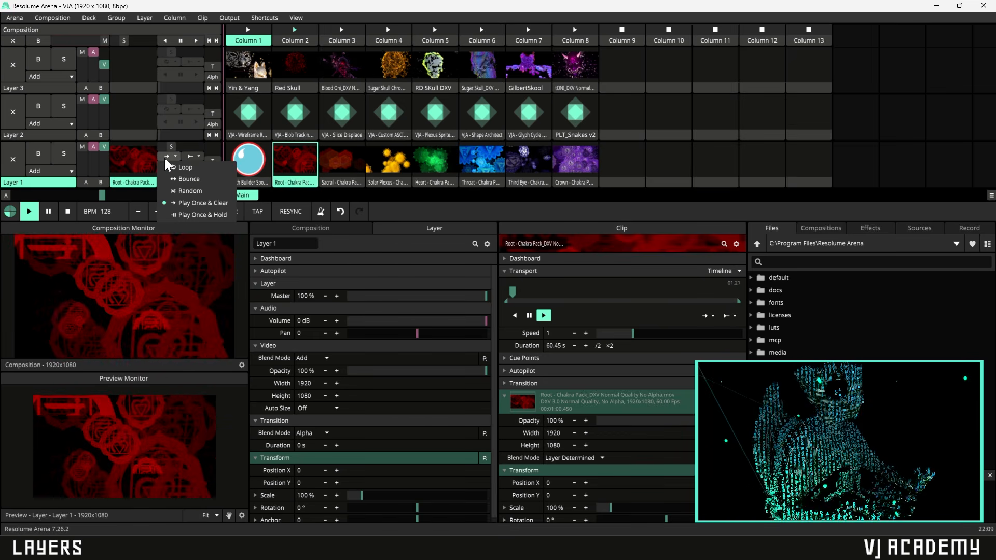
click(180, 214)
drag(530, 288, 736, 299)
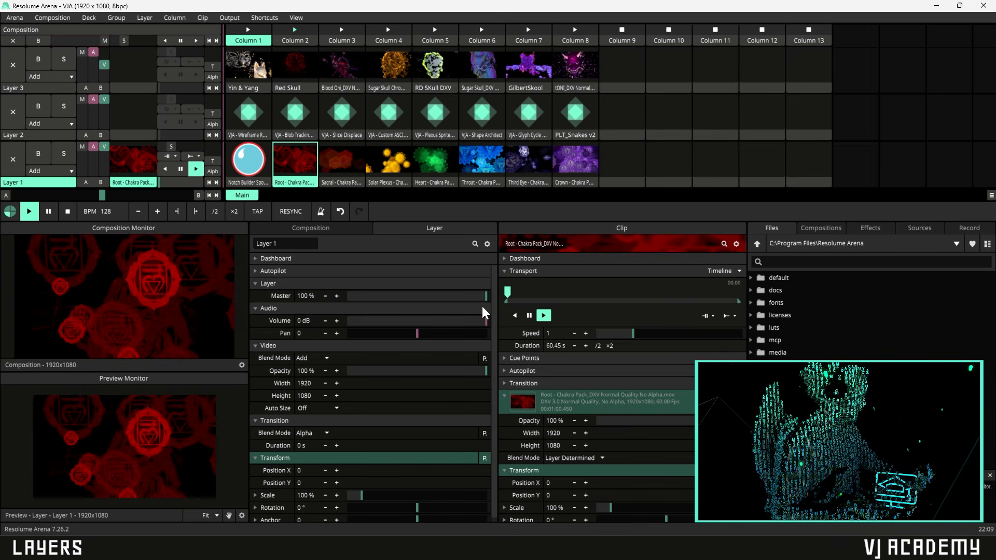
click(174, 156)
click(180, 170)
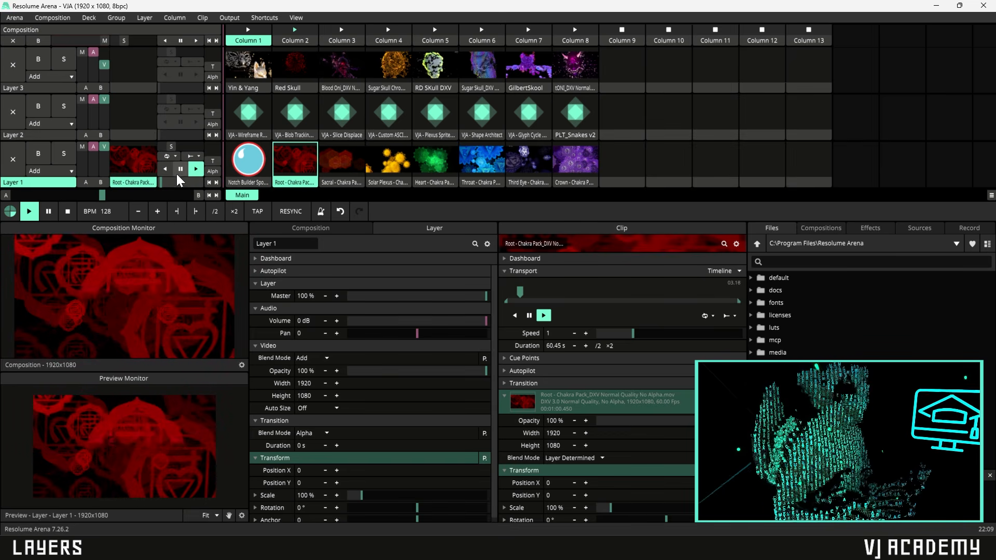
click(197, 156)
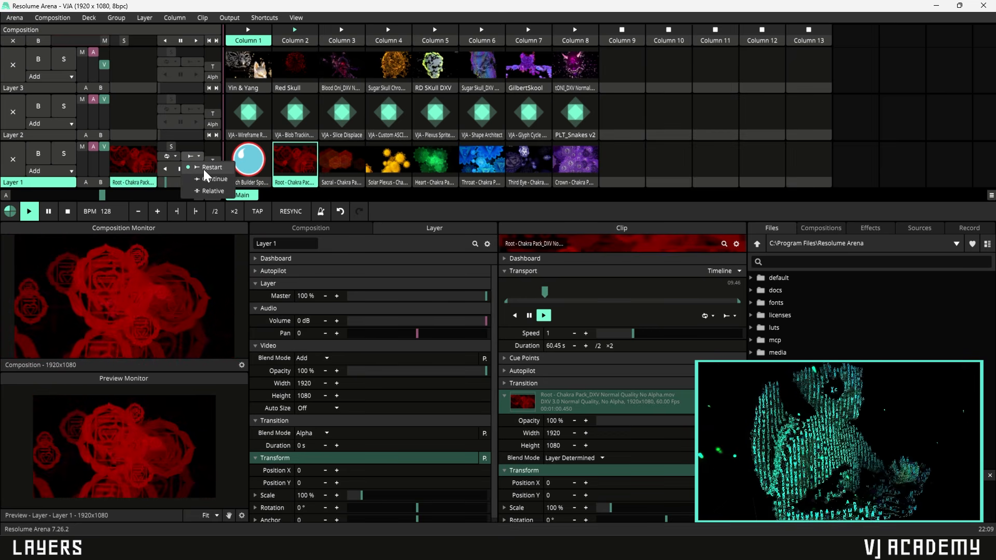
- Switch Layer 1 between the Root and Sacral clips under the Restart trigger mode
click(307, 170)
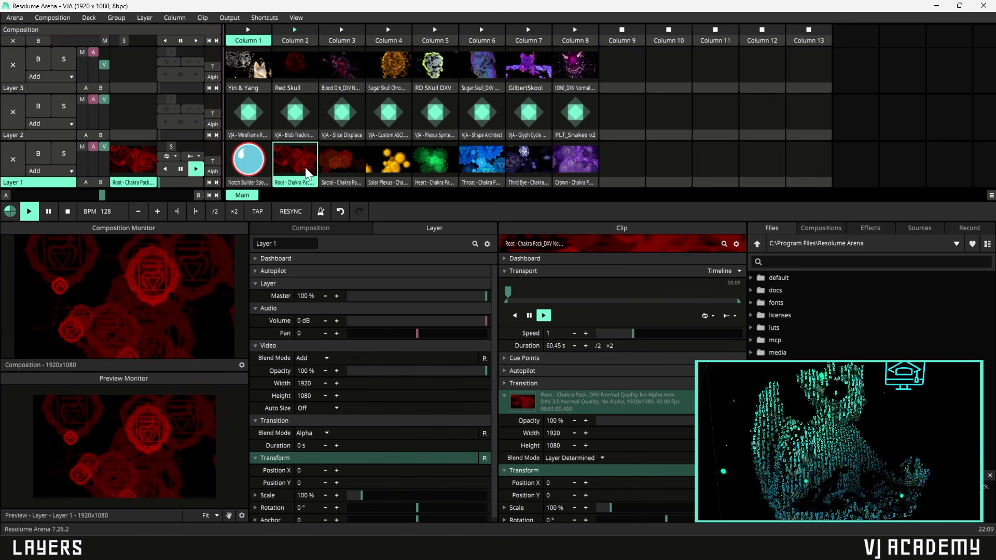
click(343, 165)
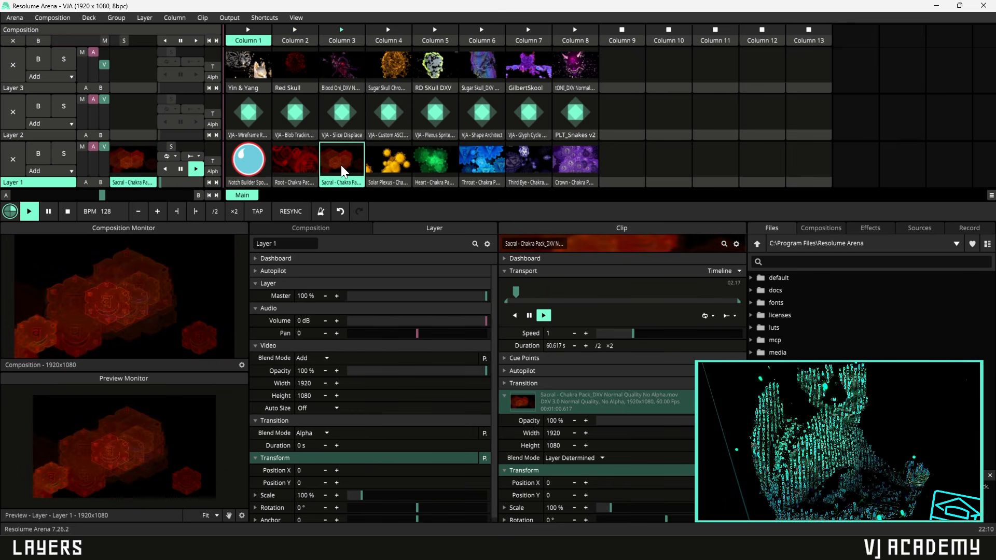
click(294, 165)
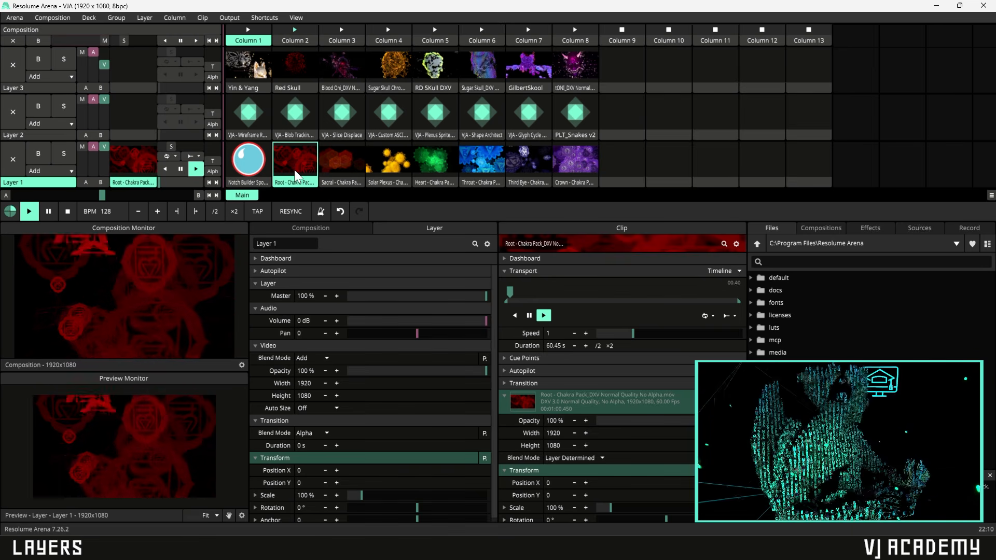
click(195, 157)
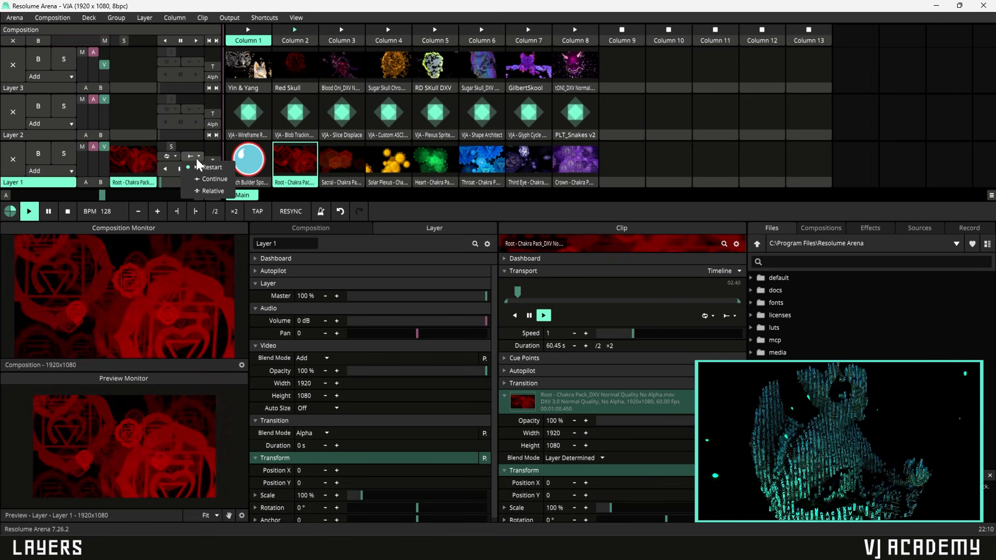
click(343, 175)
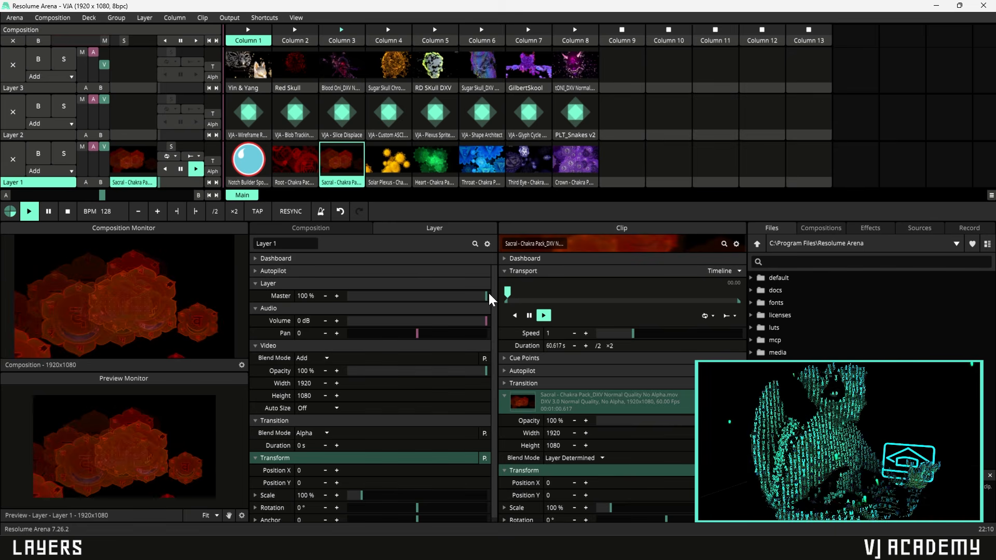
- Set Layer 1's trigger mode to Continue and compare switching between Root and Sacral
click(198, 156)
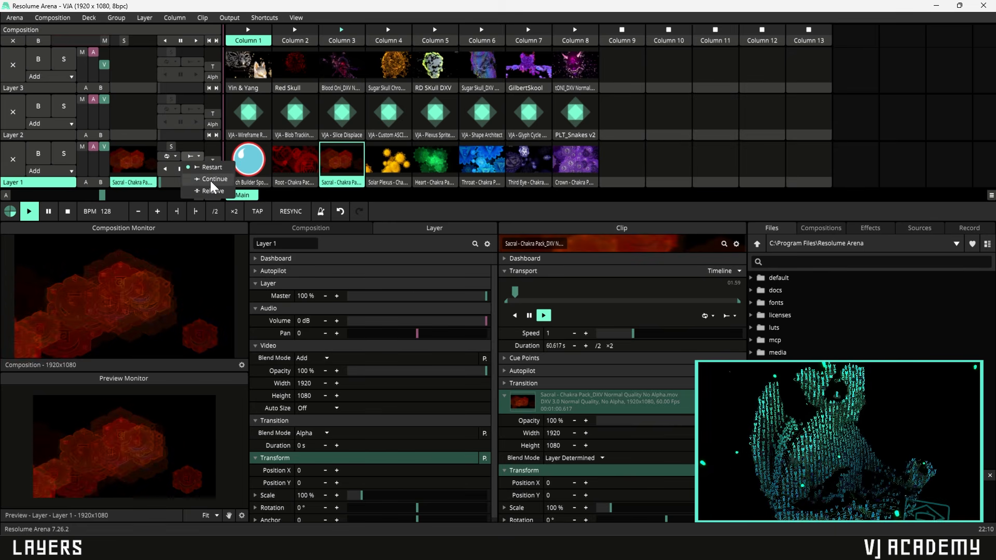
click(210, 180)
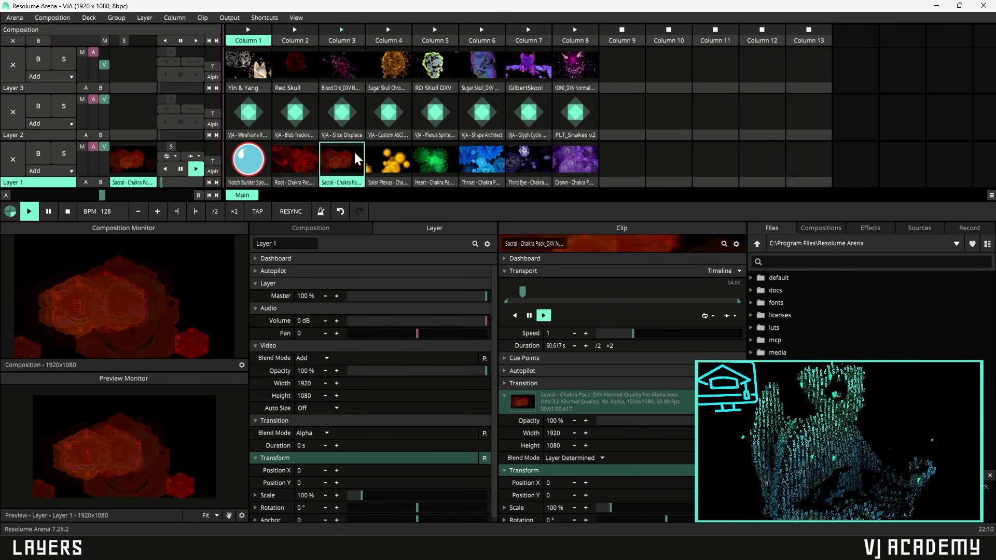
click(304, 163)
click(325, 158)
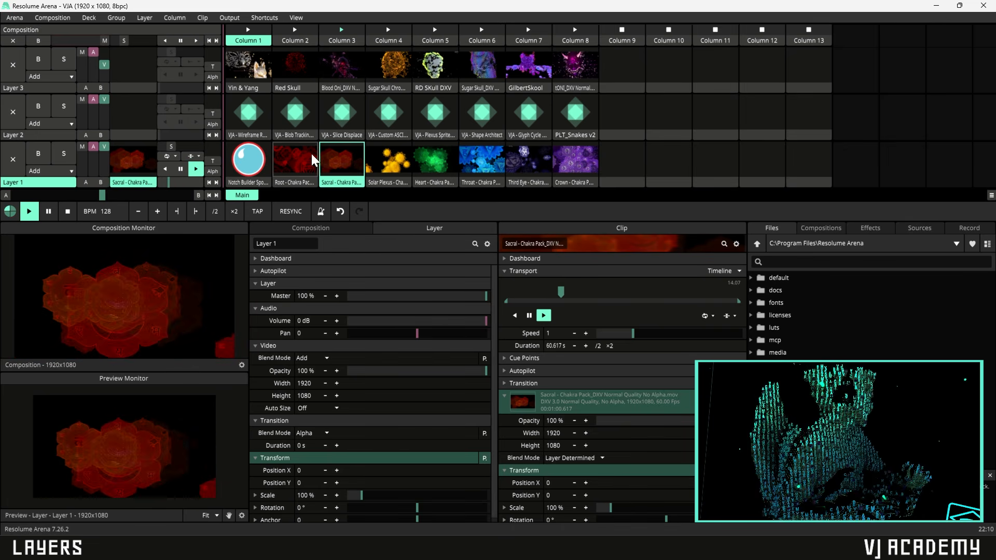
click(306, 171)
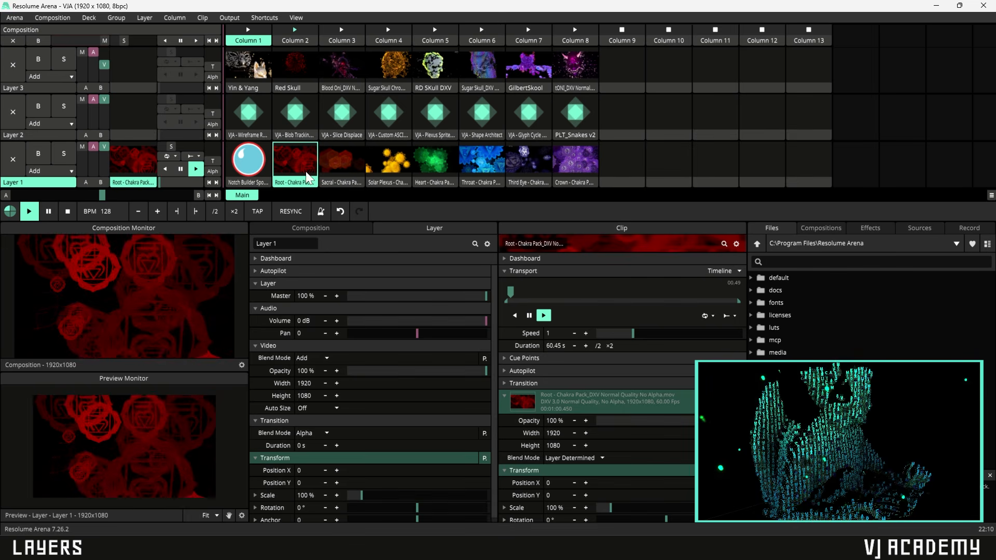
- Change the trigger mode to Relative and rapidly alternate between the Sacral and Root clips
click(197, 157)
click(201, 187)
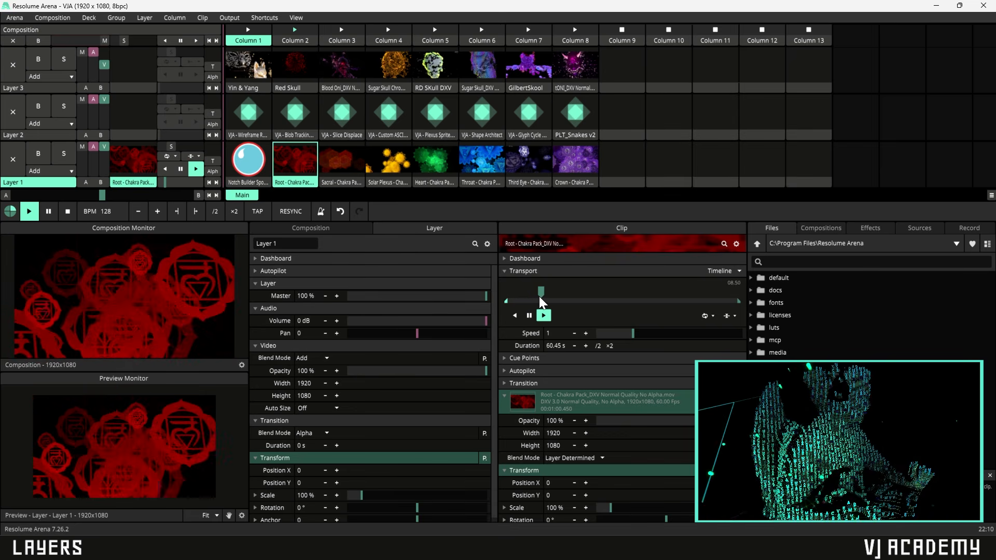
click(338, 161)
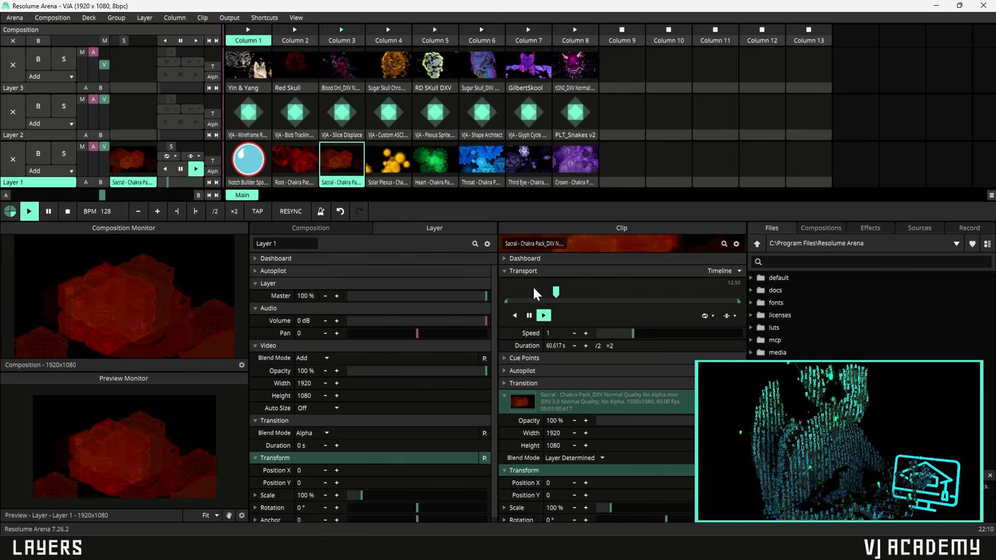
click(294, 166)
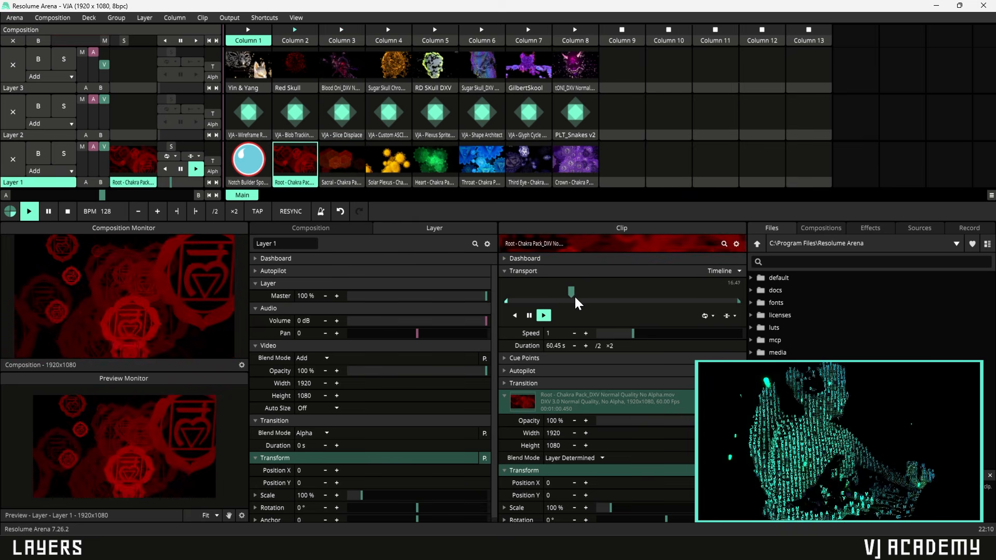
click(347, 162)
click(298, 169)
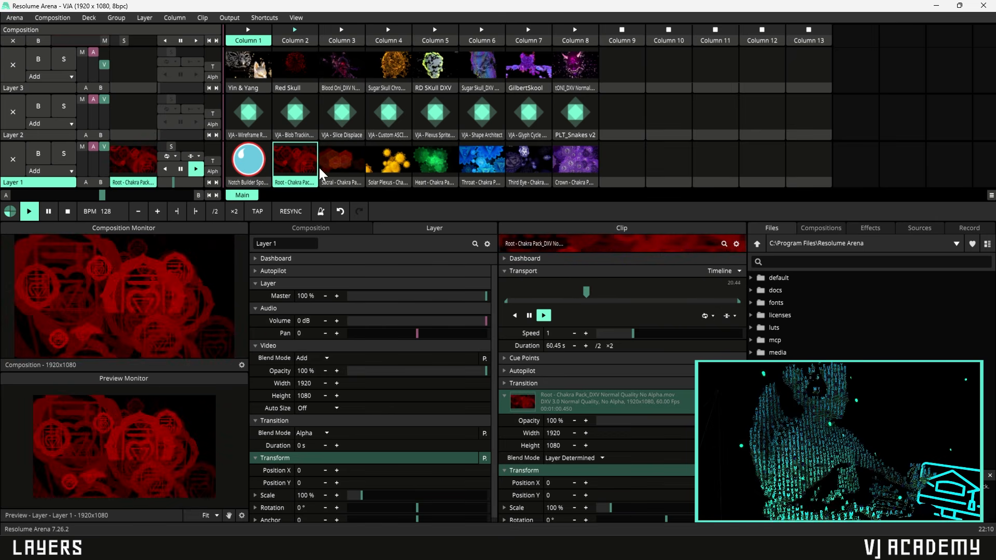
click(335, 166)
click(306, 173)
click(340, 172)
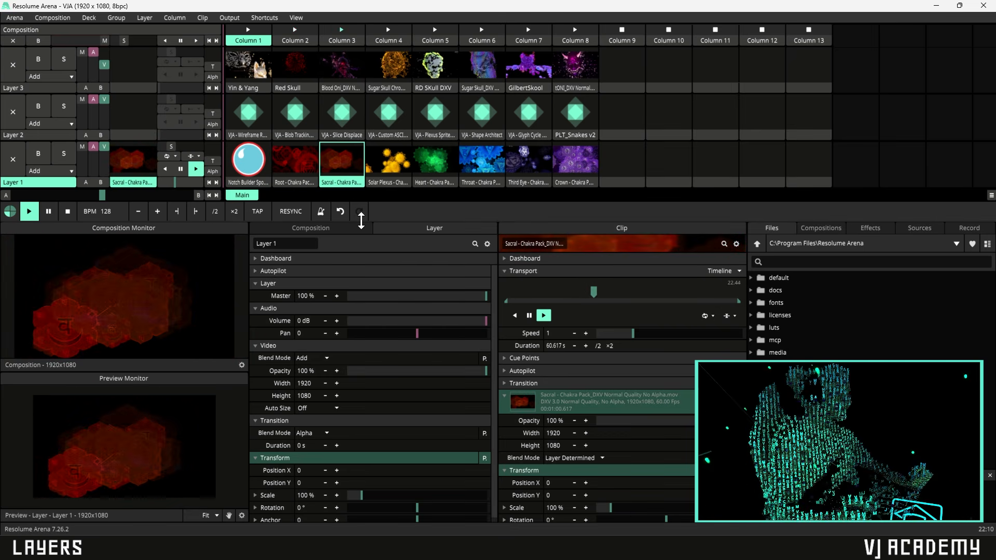
- Launch Solar Plexus, return to the Sacral clip, and set trigger mode back to Restart
click(392, 166)
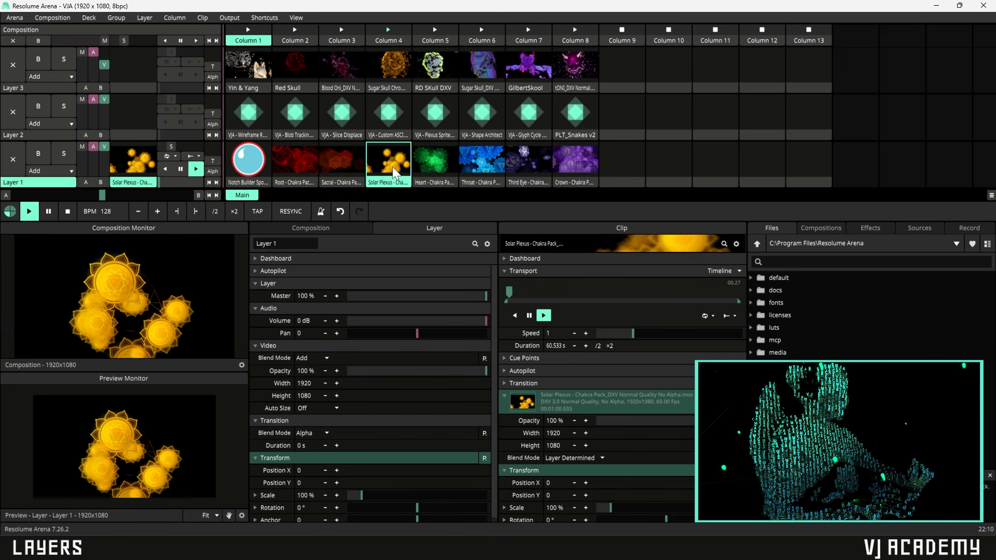
click(350, 164)
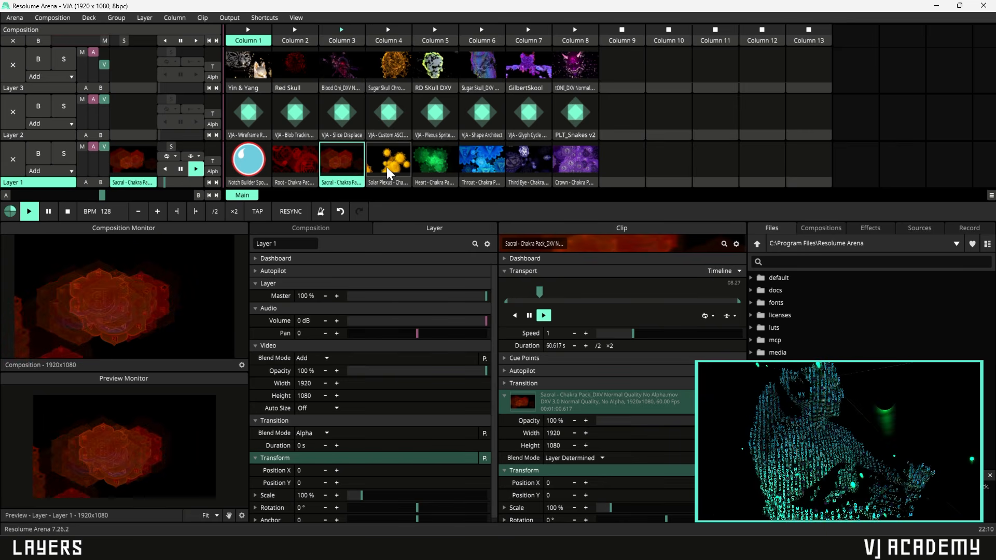
click(199, 156)
click(210, 168)
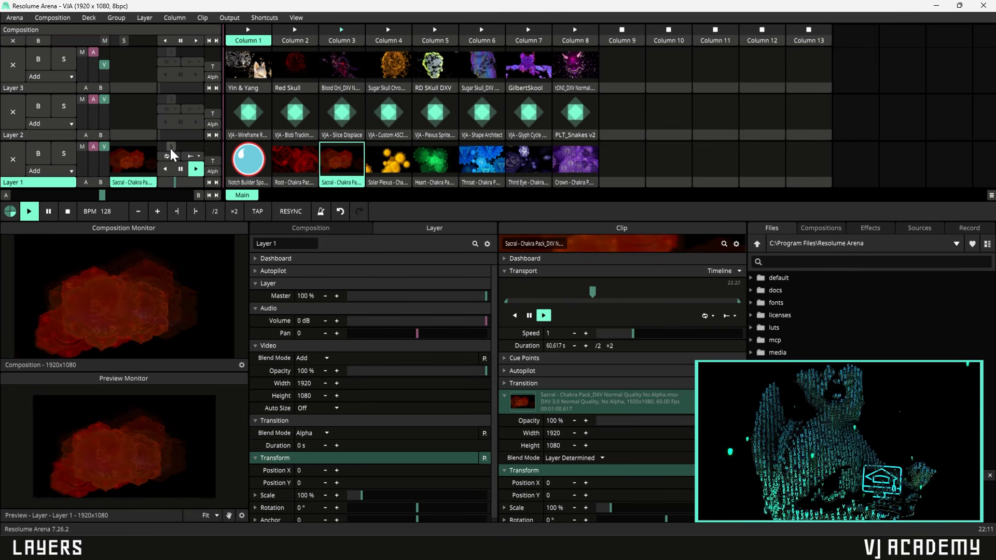
- Speed up the Sacral clip to about 5x and the whole composition, resetting each to default
drag(170, 148, 187, 149)
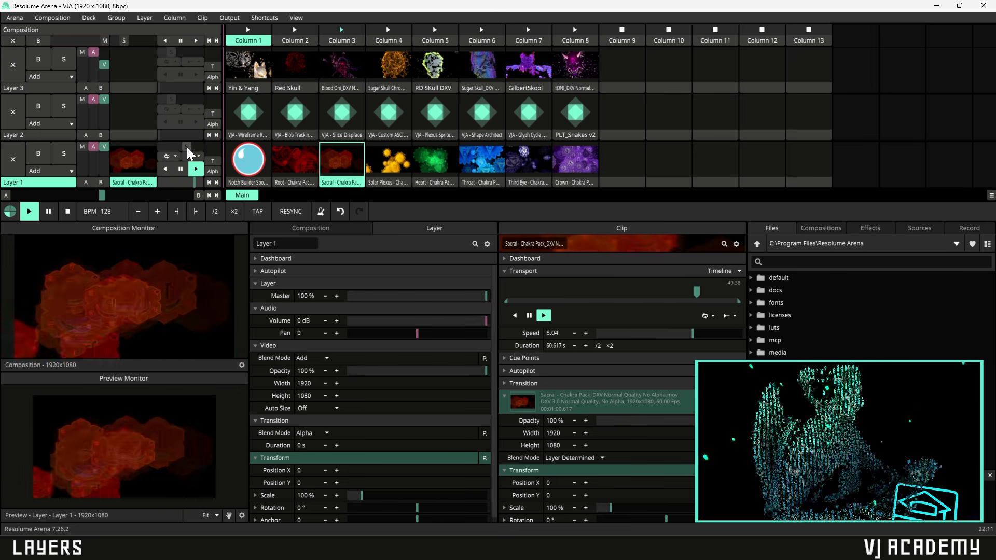
double_click(187, 145)
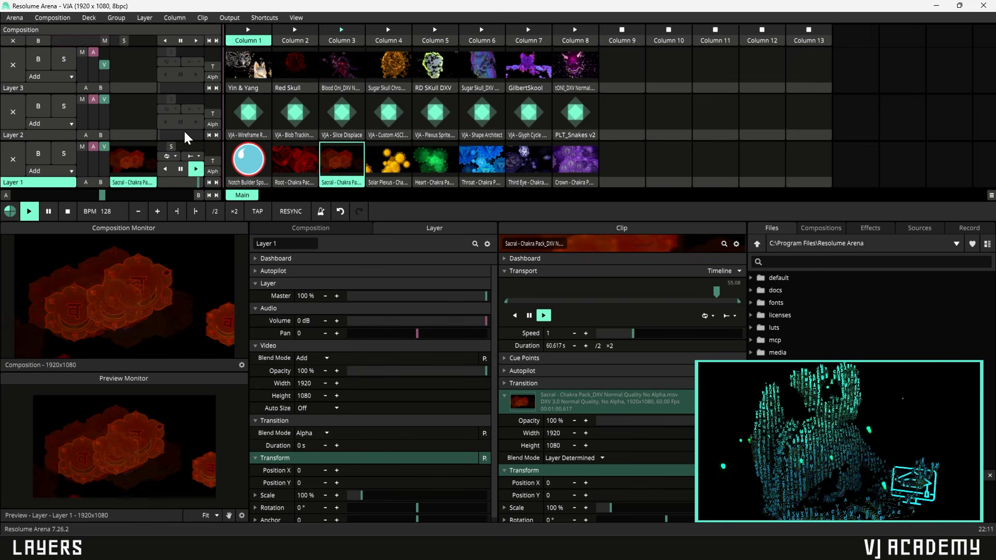
drag(123, 42, 140, 51)
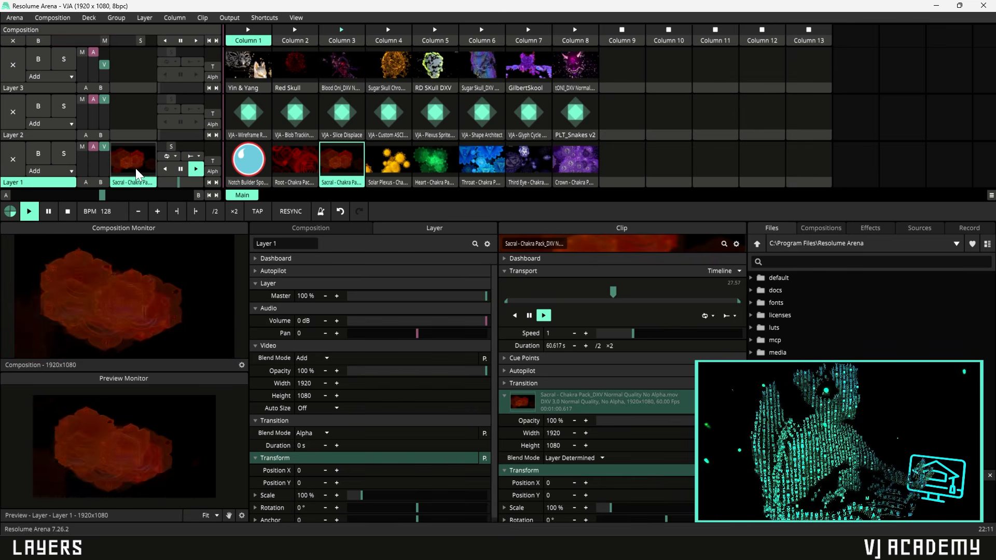
right_click(135, 40)
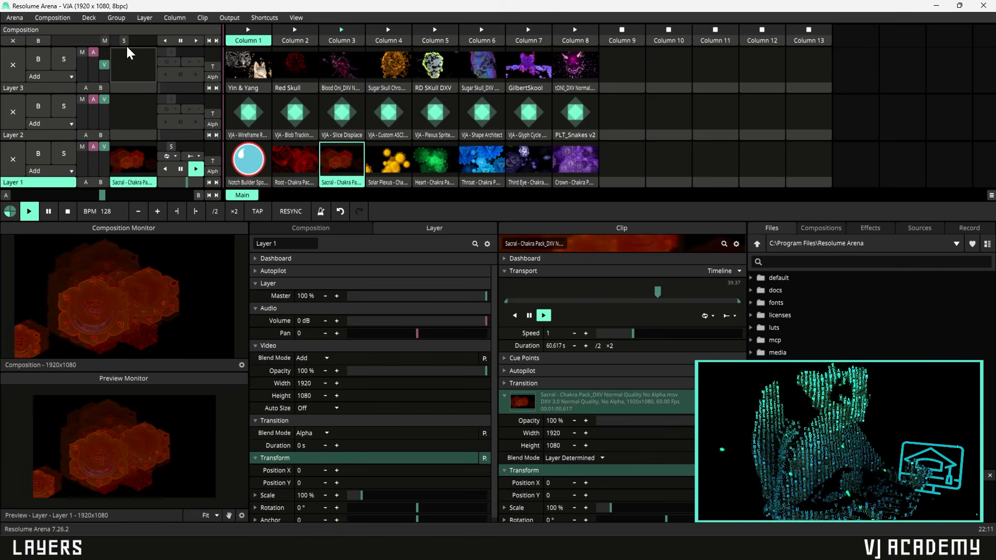
drag(126, 41, 137, 40)
right_click(139, 41)
- Return the composition speed to normal and lengthen Layer 1's transition to 5.833 s
right_click(135, 43)
right_click(137, 39)
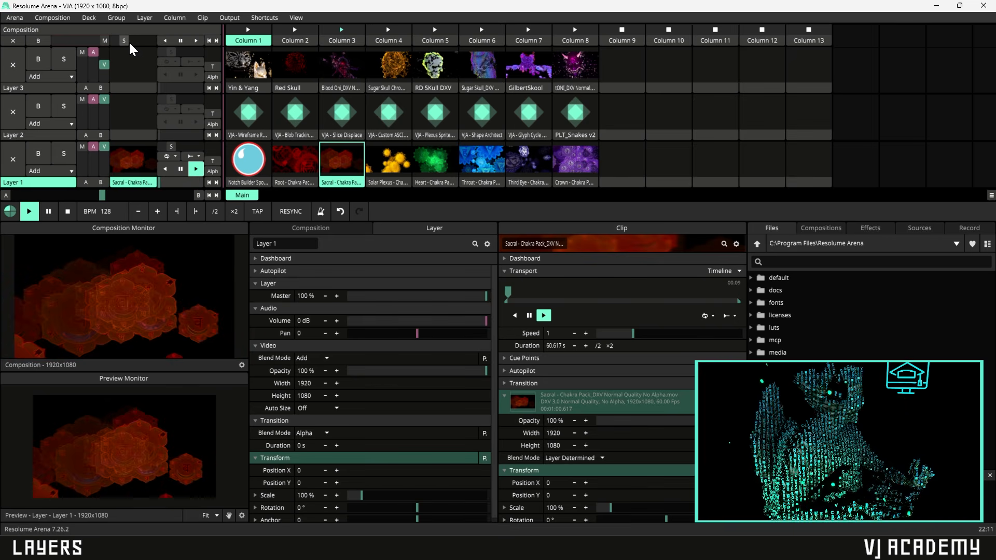
drag(213, 160, 213, 152)
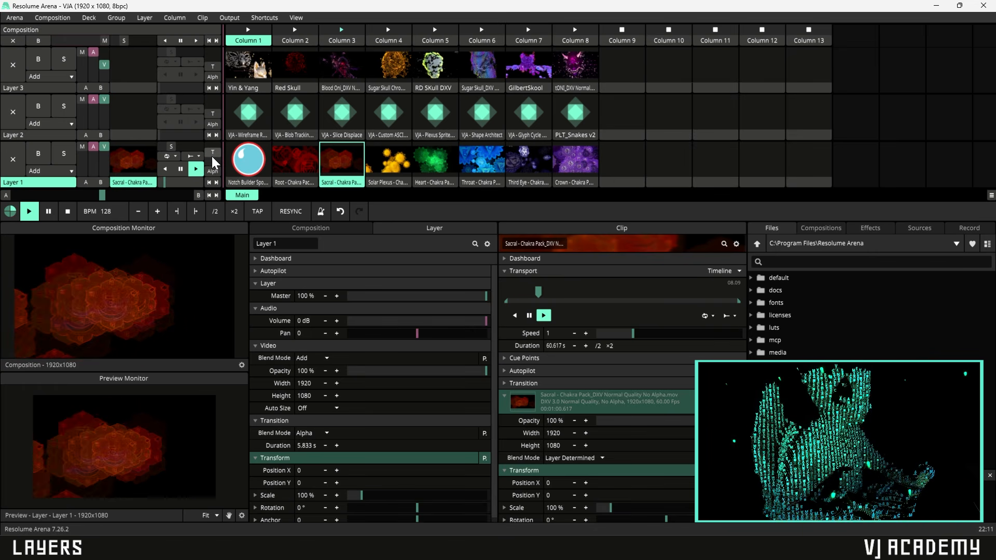
- Keep Layer 1's blend mode at Add and set its transition blend mode to Darken
click(54, 169)
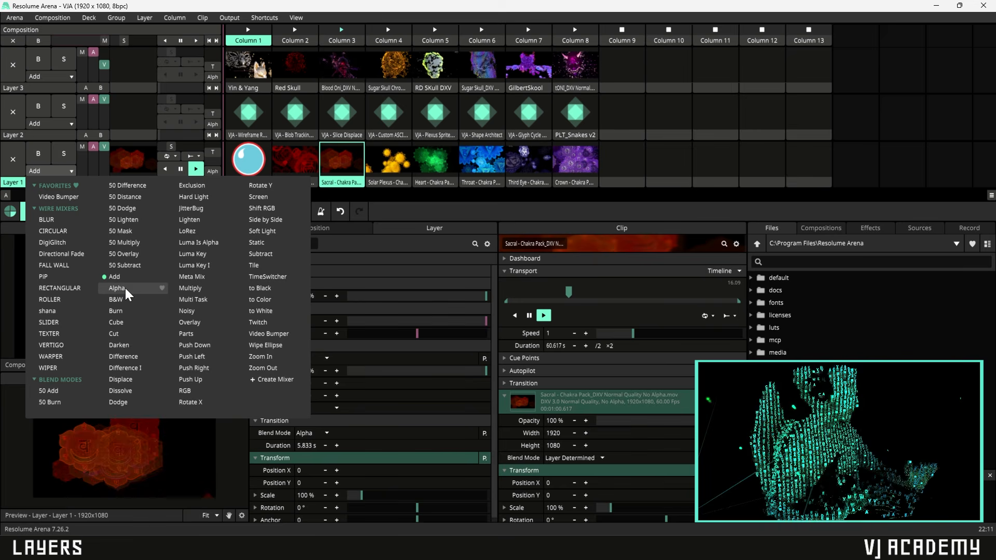
click(55, 168)
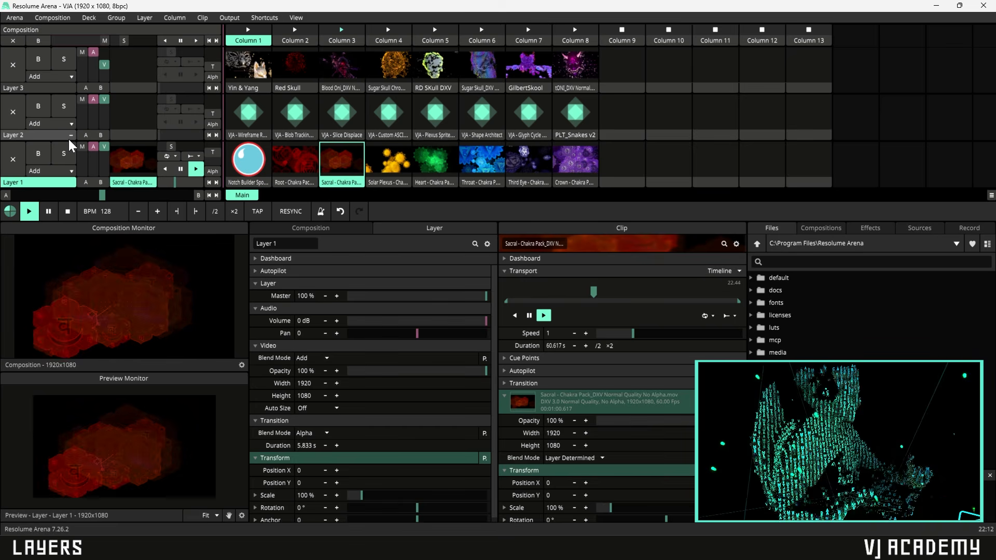
click(213, 171)
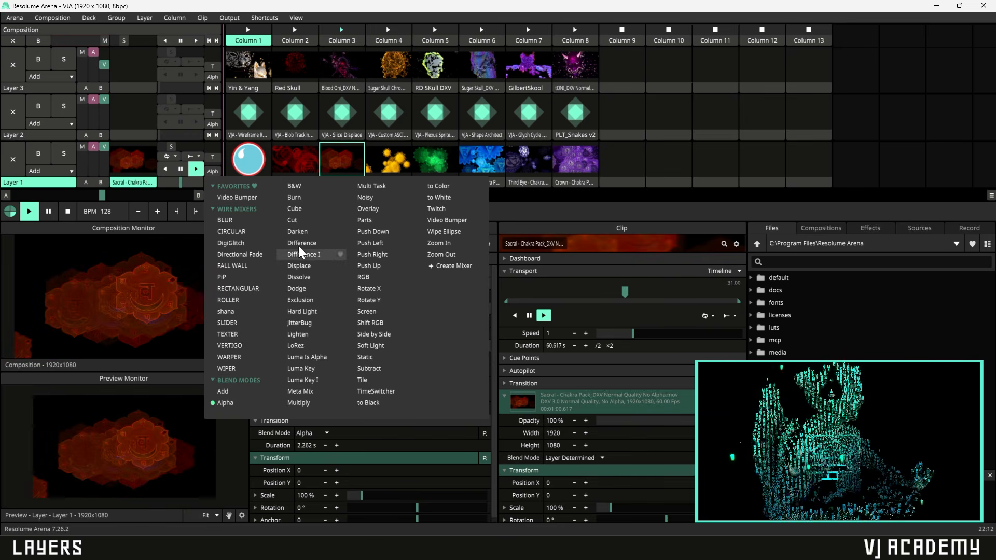
click(298, 232)
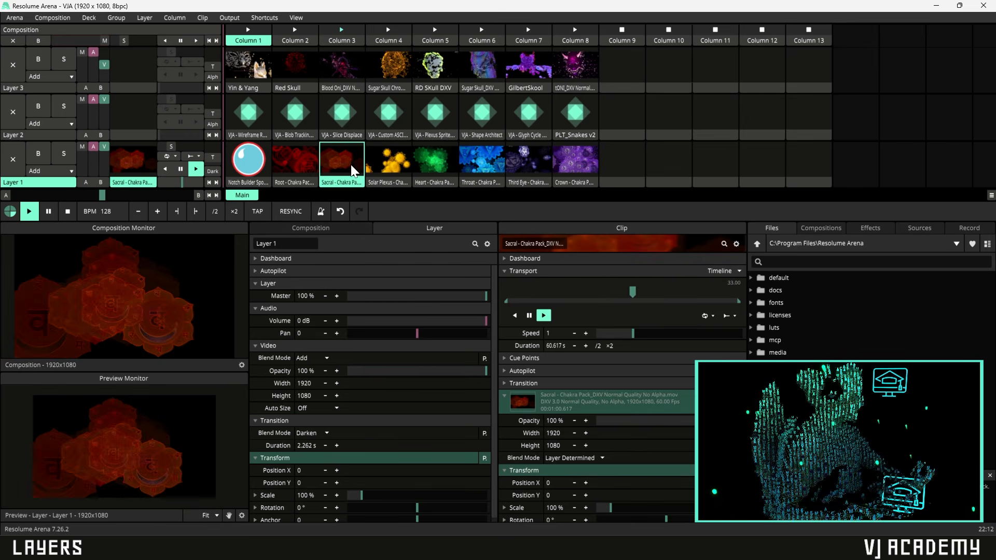
- Launch the Solar Plexus clip to preview the transition, then switch transition blend to Alpha
click(399, 167)
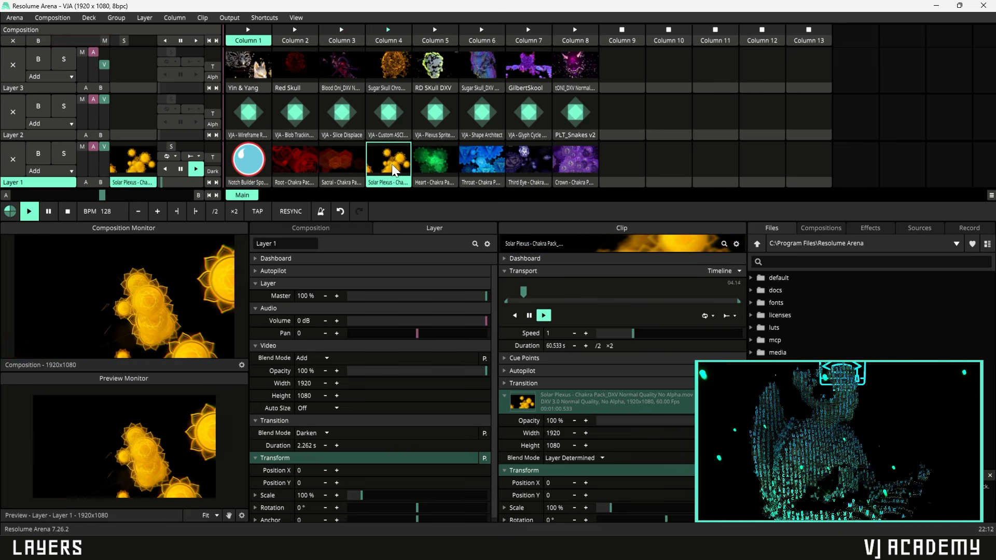
click(211, 172)
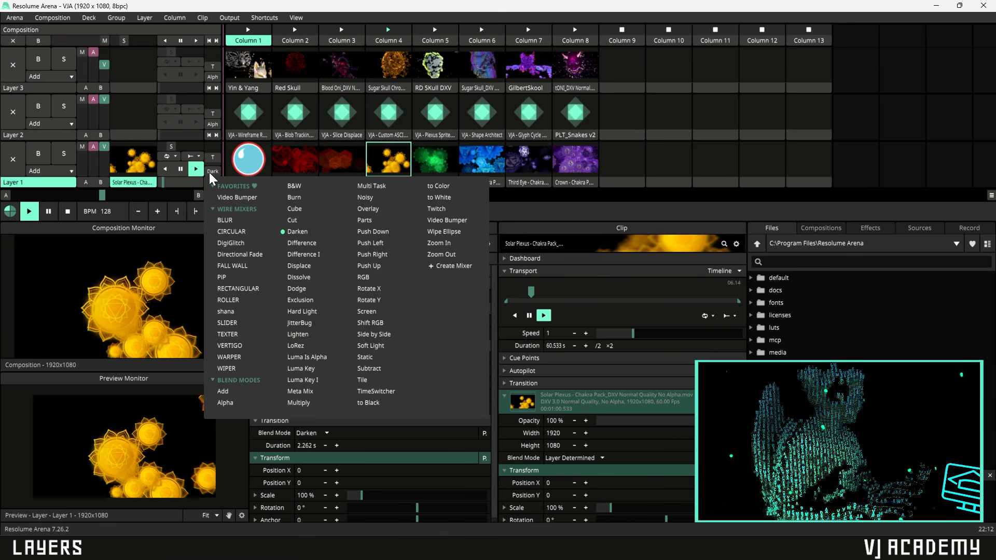
click(235, 403)
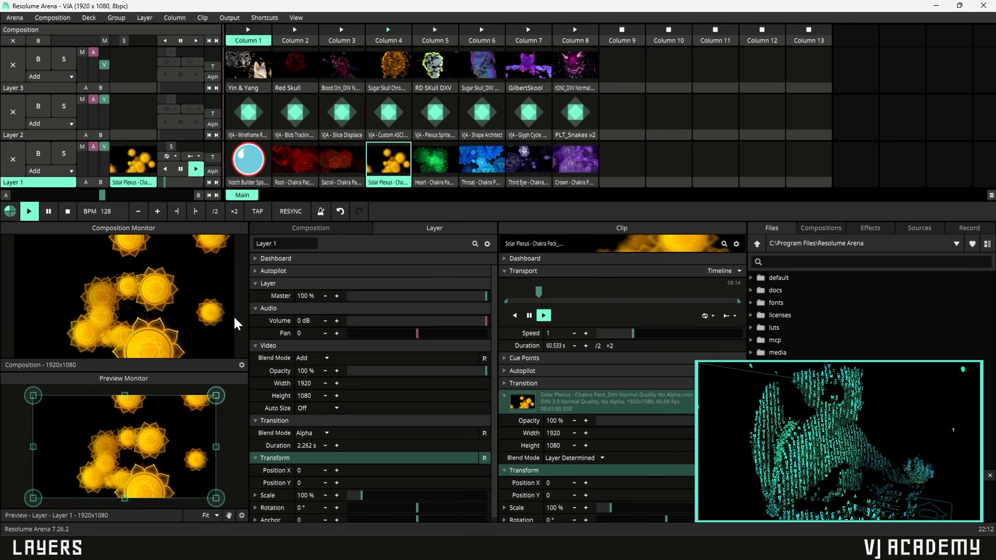
- Lengthen Layer 1's transition, enter a 2 s duration, then drag it back to 0 s
mouse_move(216, 159)
mouse_down()
mouse_move(213, 150)
mouse_move(213, 161)
mouse_up()
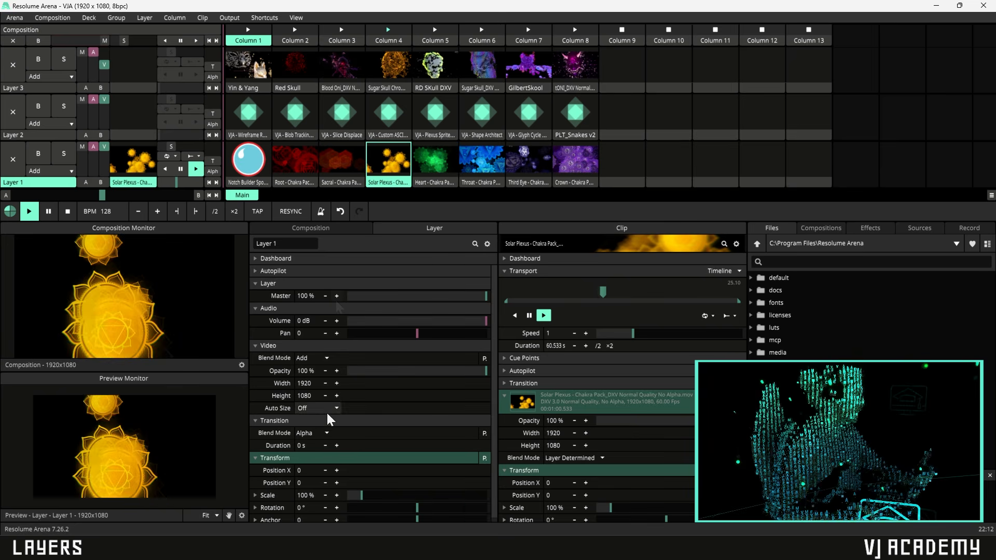
double_click(300, 447)
text(2)
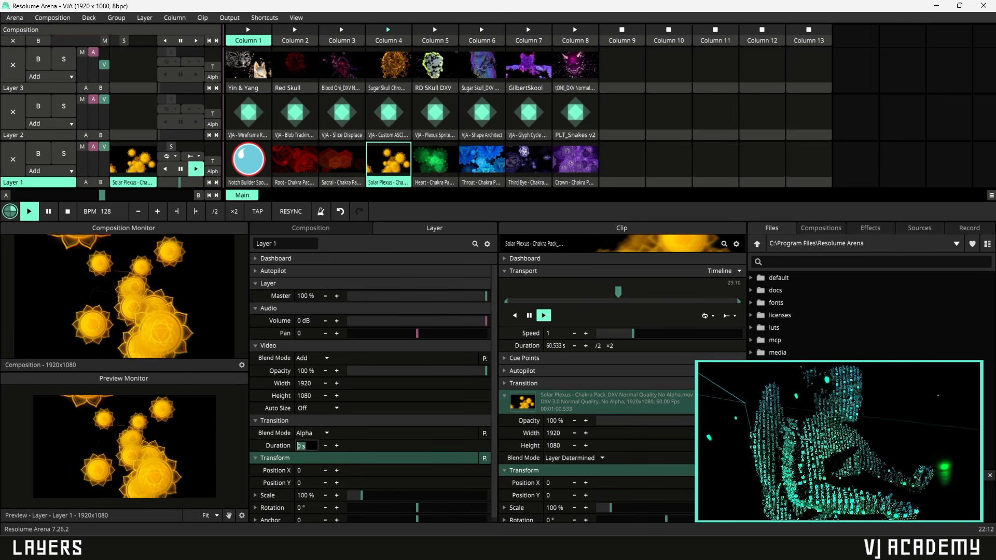
key(Return)
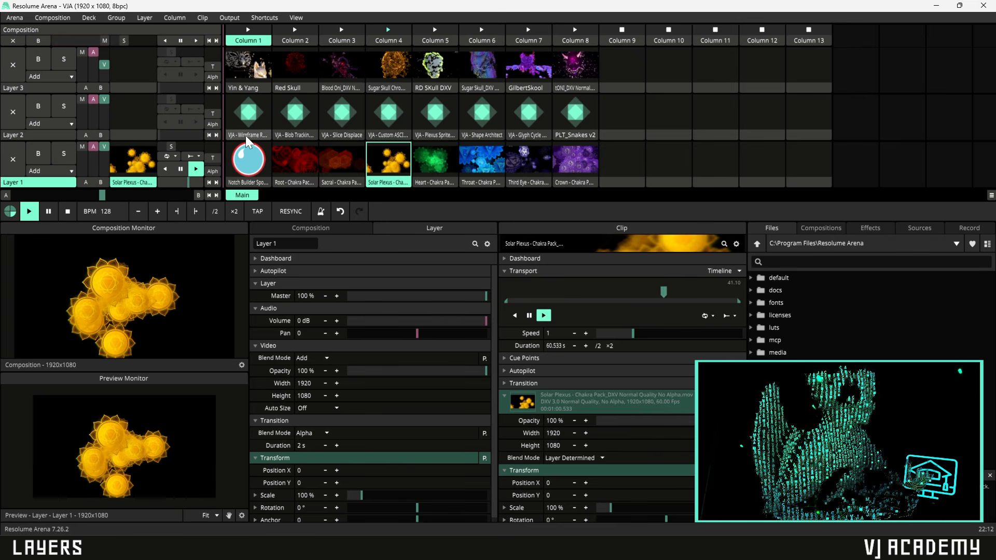
drag(212, 157, 210, 163)
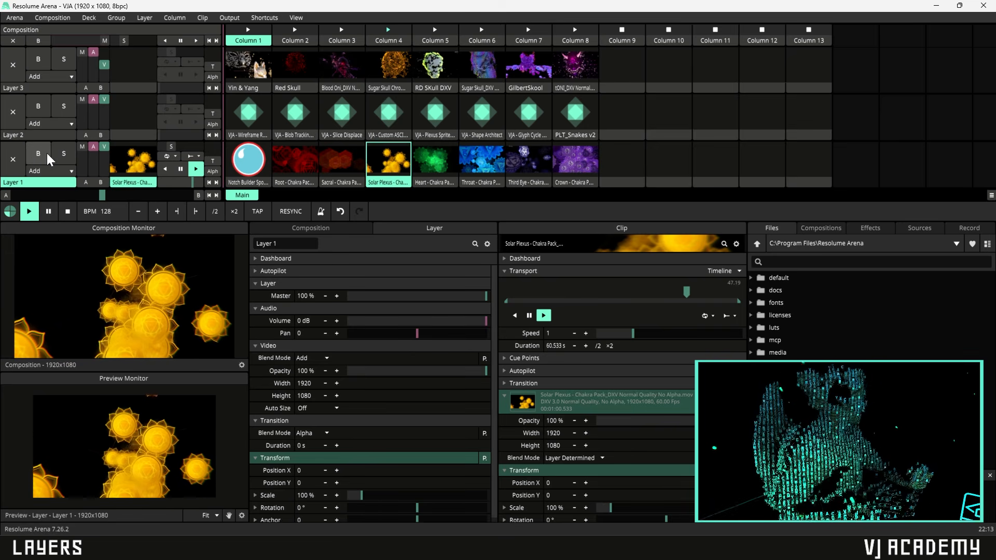
- Clear Layer 1, launch Throat and bypass the layer, then launch Yin & Yang on Layer 3 and Solar Plexus on Layer 1
click(13, 159)
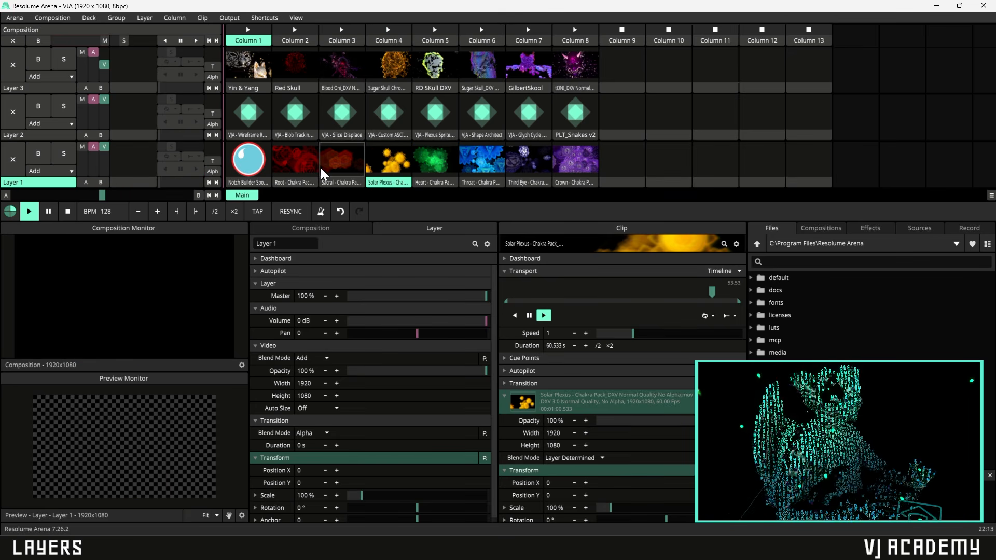
click(483, 157)
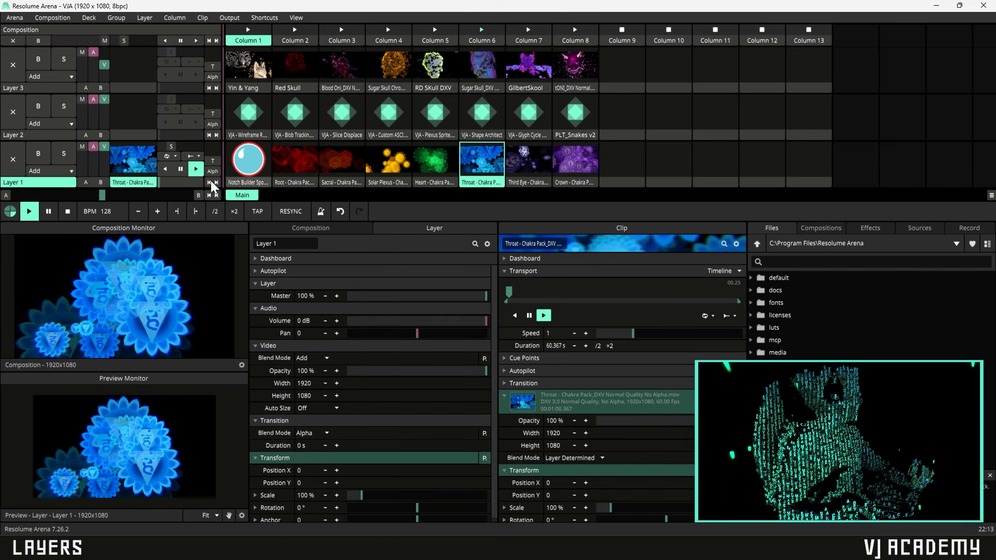
click(37, 154)
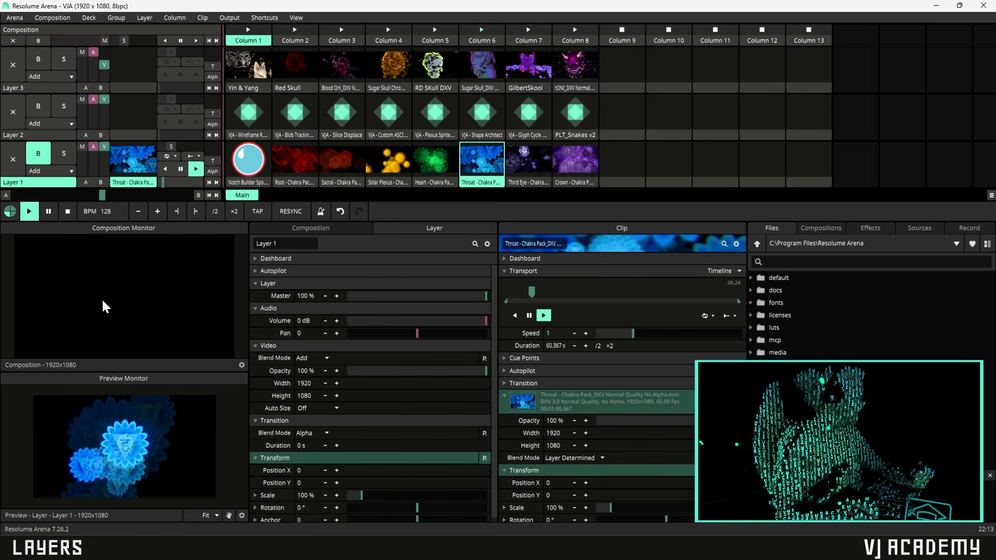
click(262, 70)
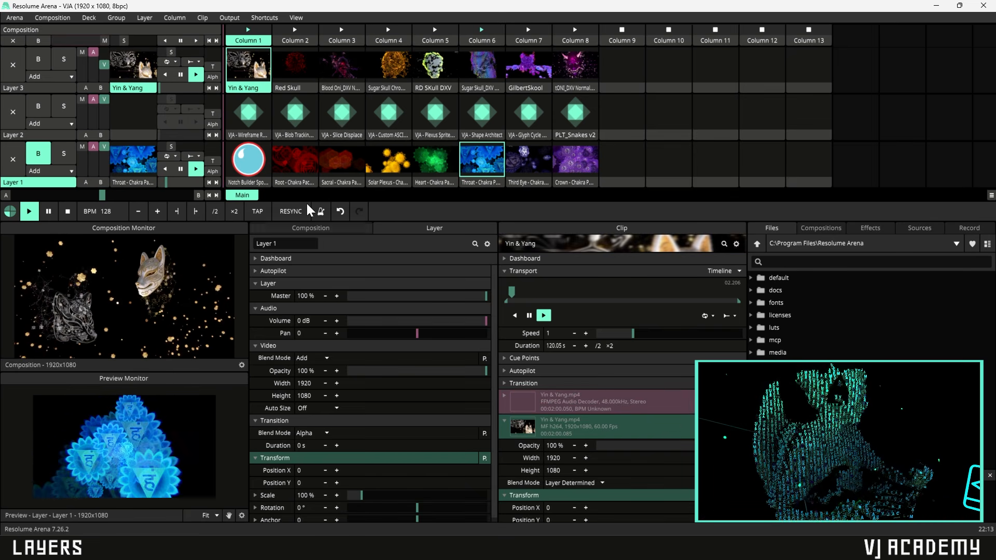
click(390, 163)
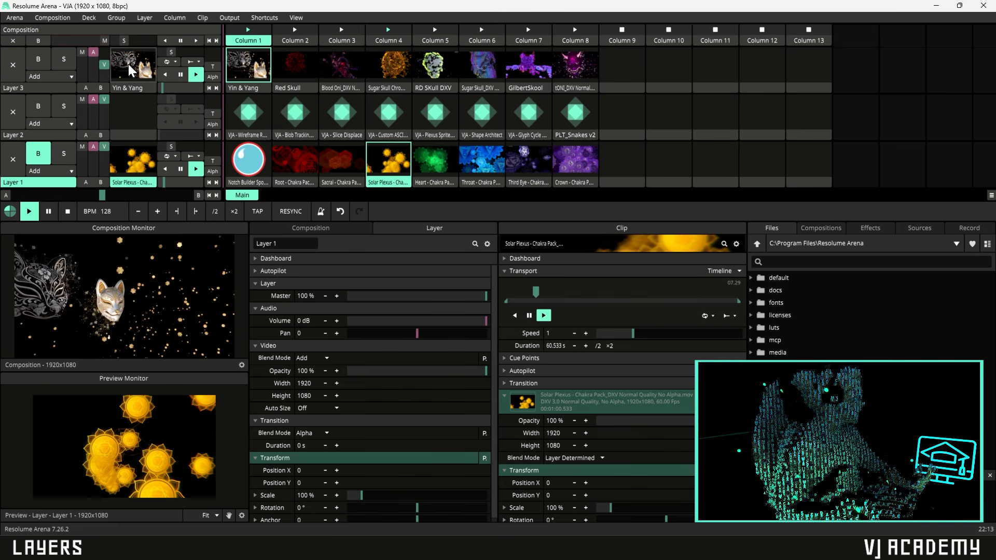
- Launch Wireframe Room on Layer 2, un-bypass Layer 1, and solo then unsolo Layer 3
click(257, 110)
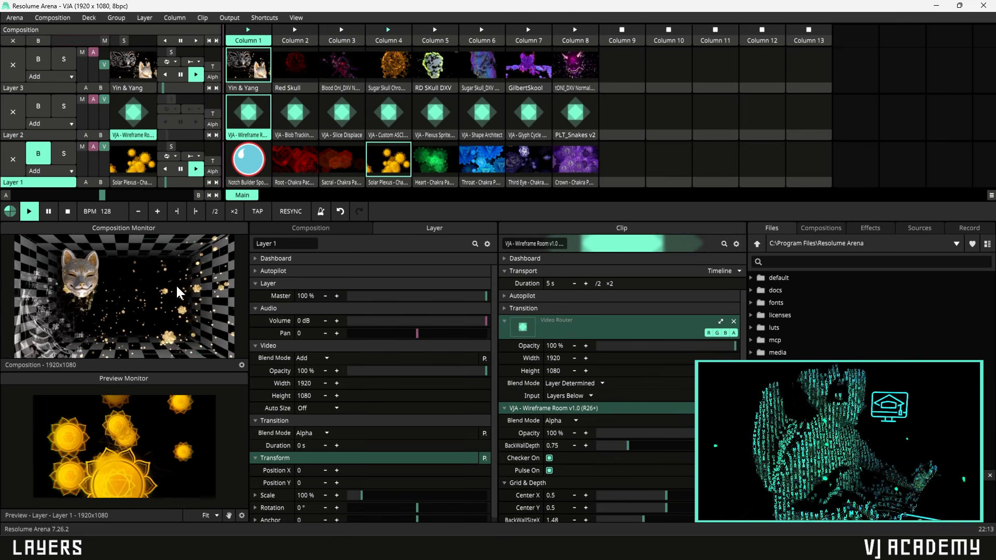
click(14, 116)
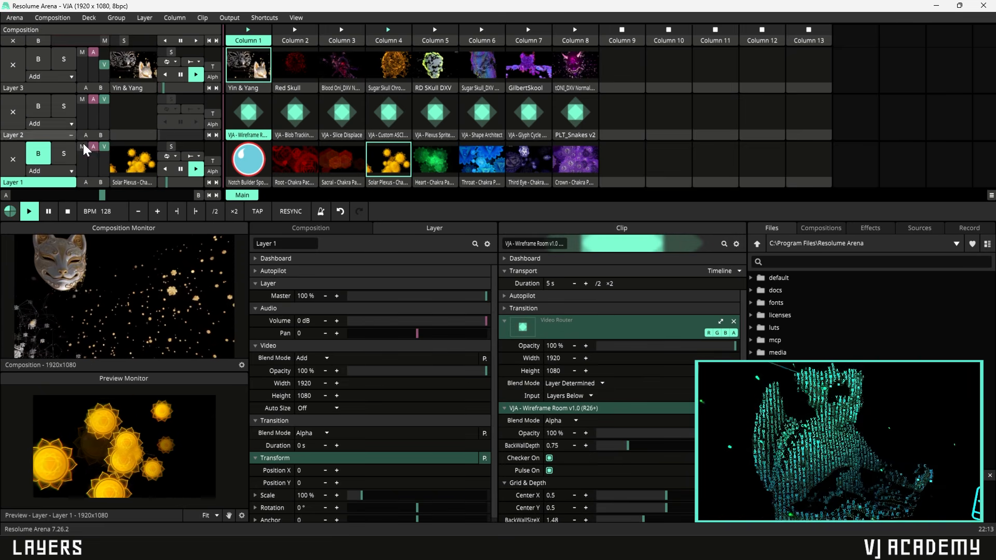
click(46, 154)
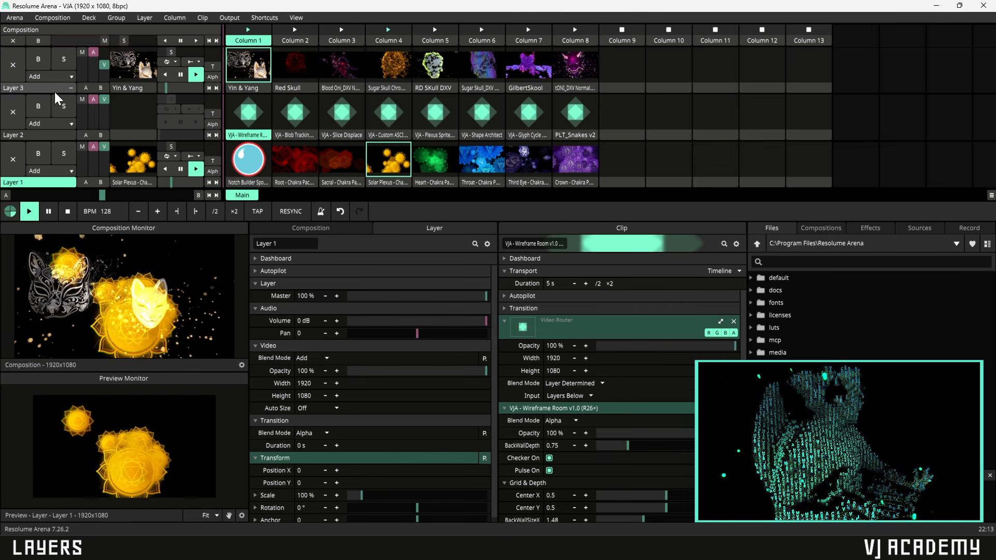
click(249, 113)
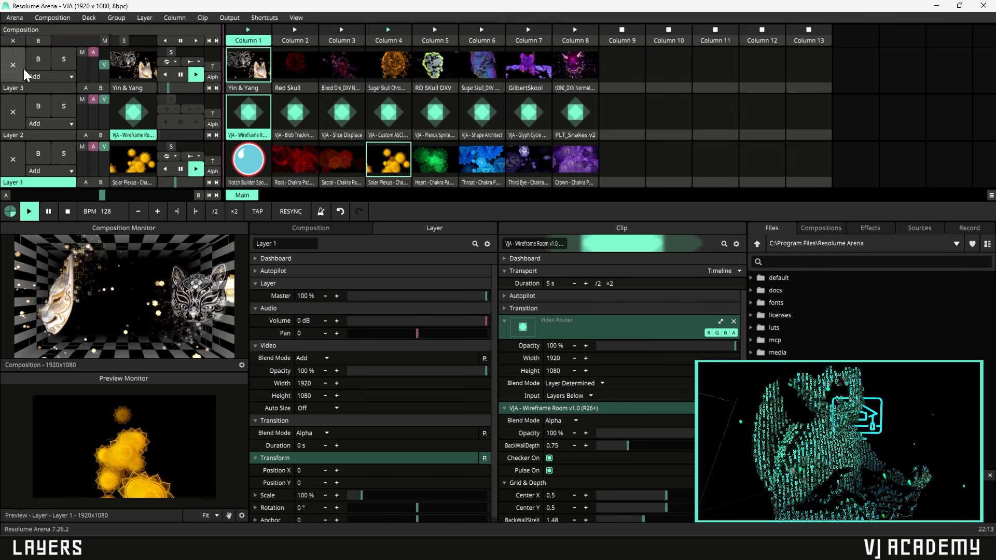
click(62, 65)
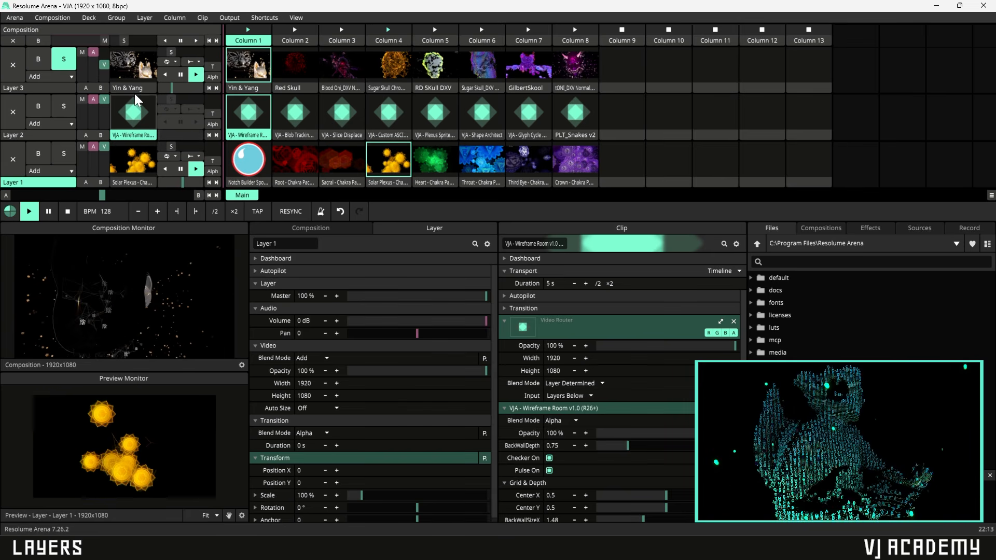
click(64, 60)
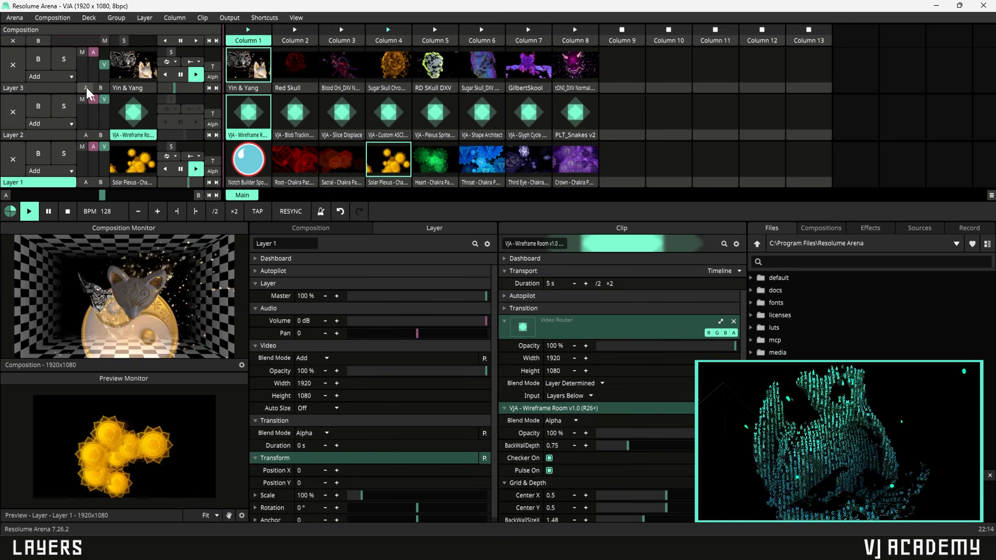
- Assign Layers 3 and 2 to crossfader side A and Layer 1 to side B
click(100, 87)
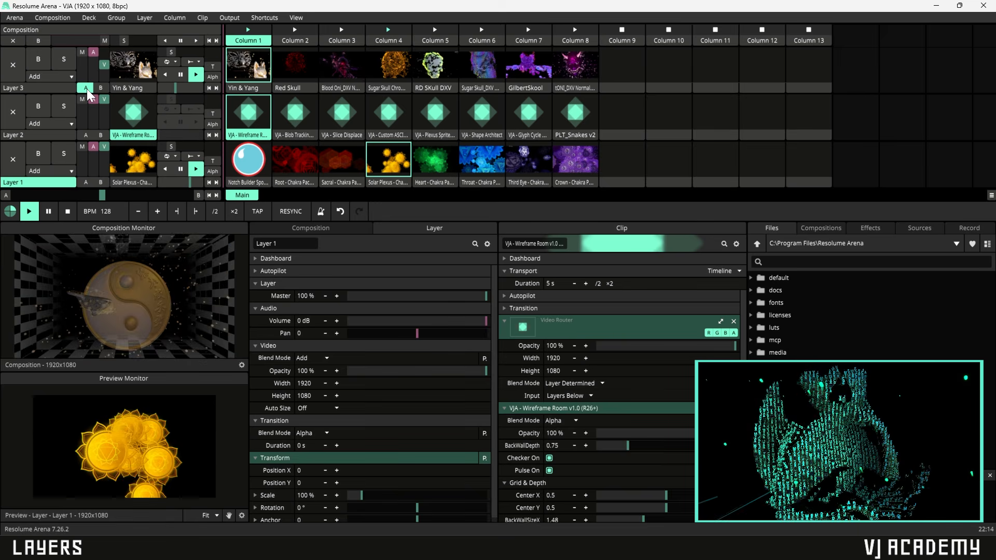
click(86, 88)
click(85, 134)
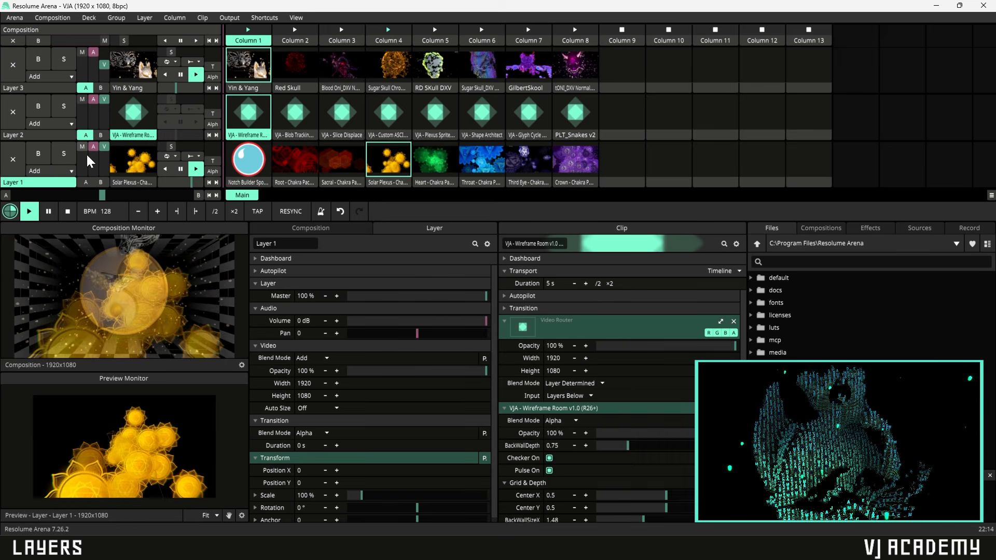
click(101, 182)
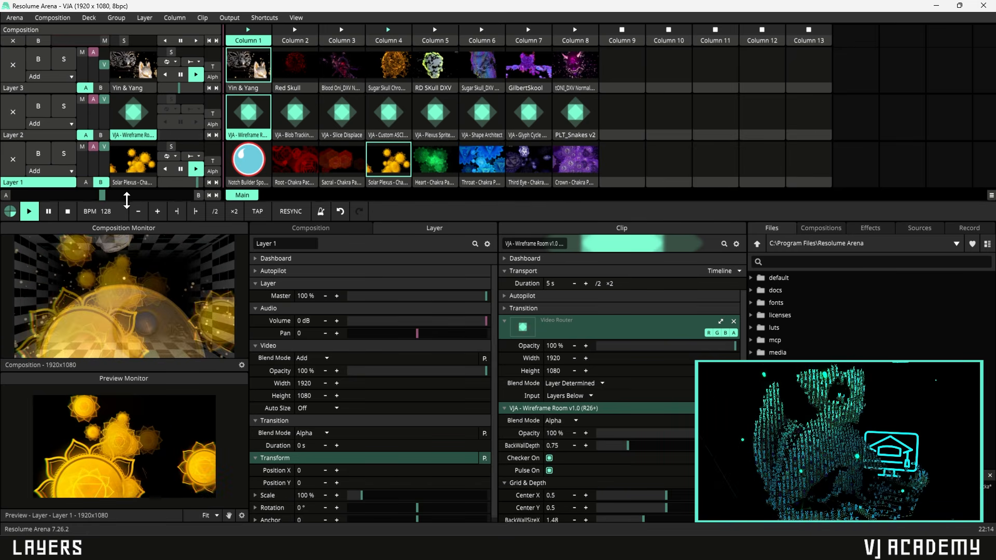
- Fade the crossfader toward side A and take Layers 2 and 3 off the crossfader
mouse_move(102, 196)
mouse_down()
mouse_move(50, 196)
mouse_move(155, 195)
mouse_move(111, 194)
mouse_up()
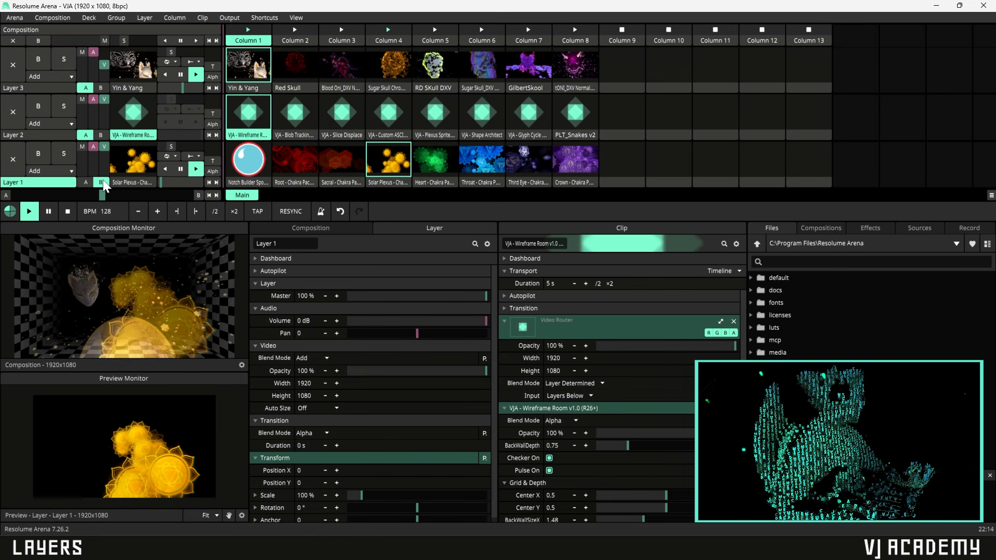
click(87, 135)
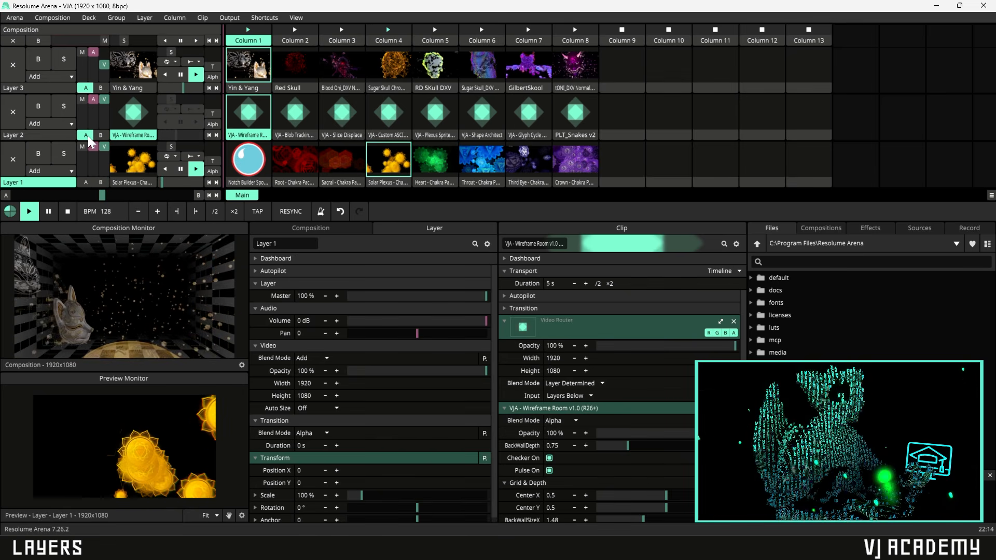
click(86, 87)
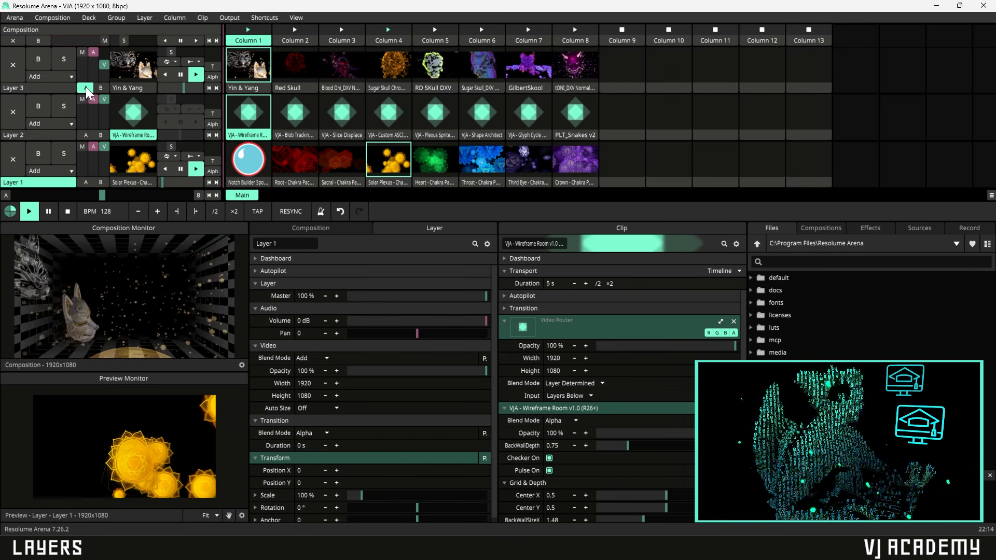
right_click(37, 181)
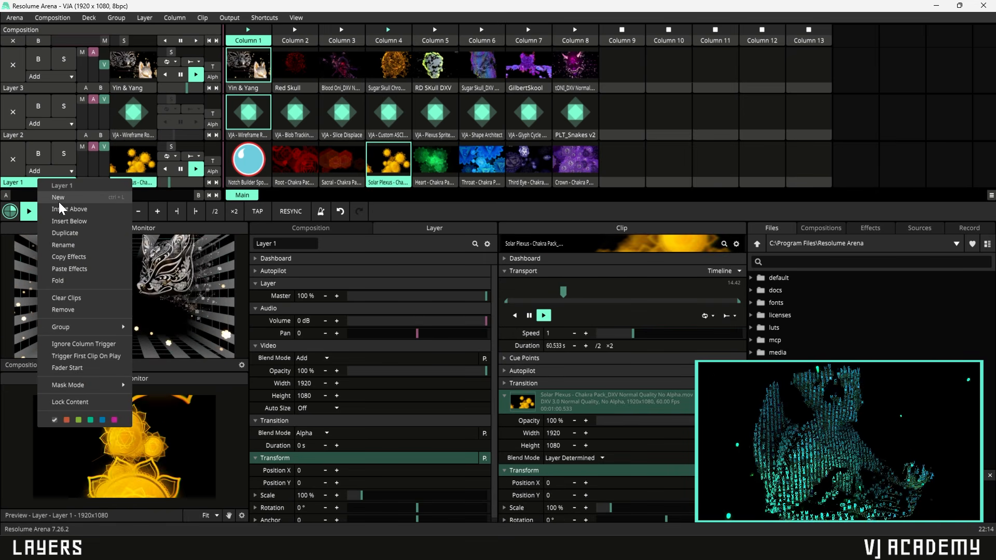
right_click(20, 180)
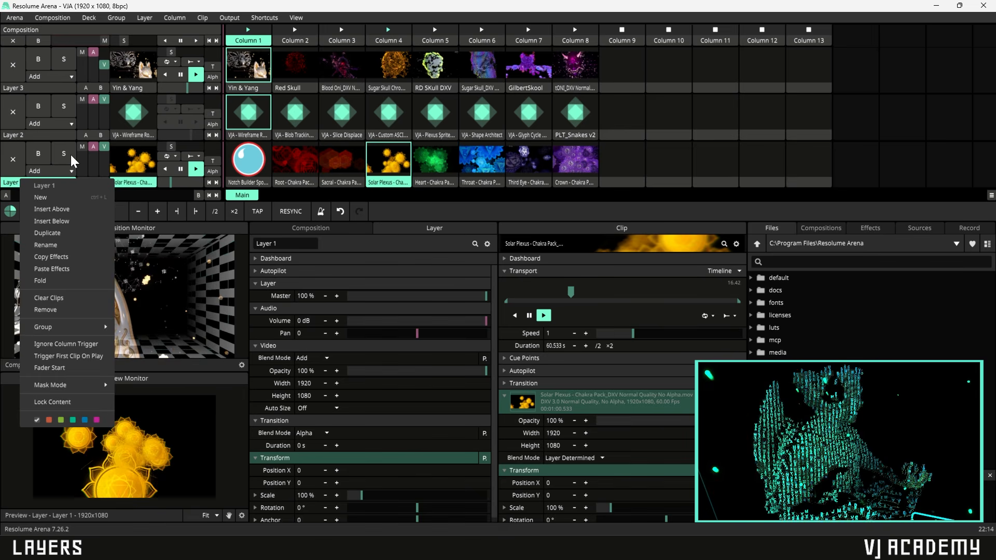
click(145, 19)
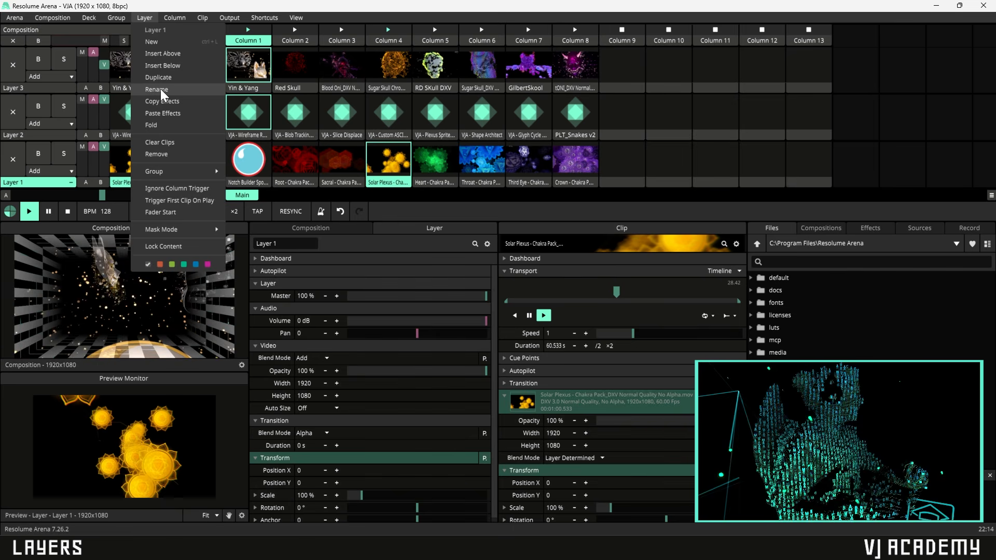
click(37, 183)
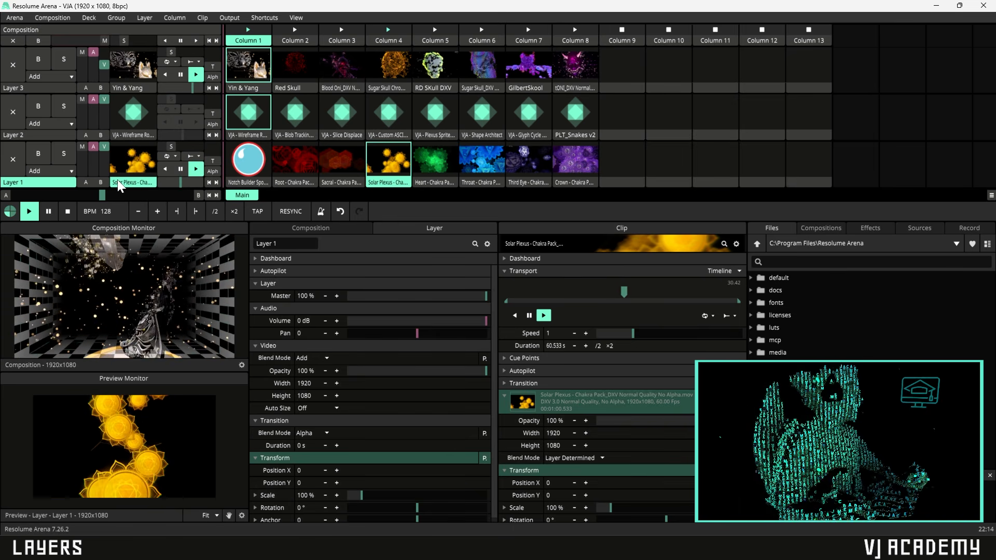
scroll(353, 413, down, 1)
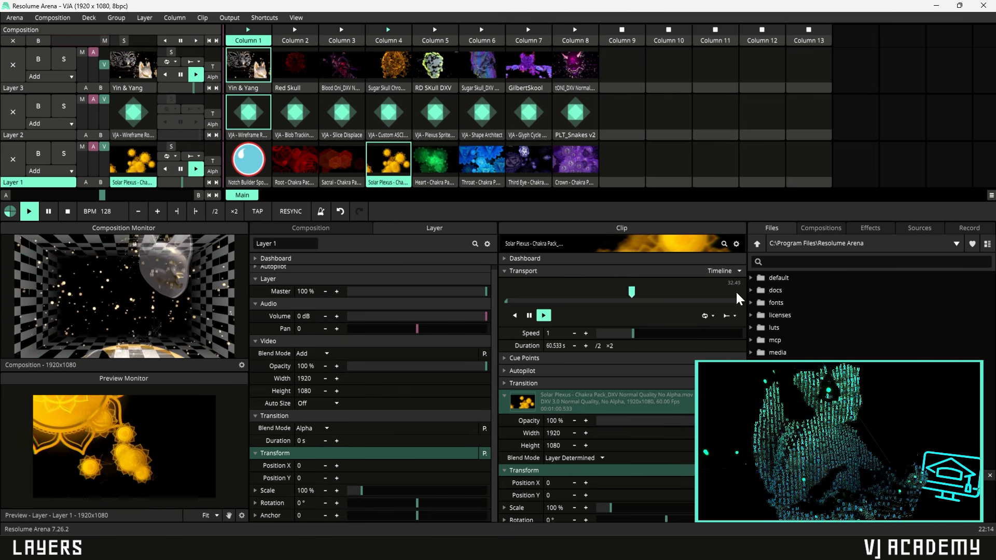
- Add a Circle Mask effect to Layer 1's Solar Plexus clip
click(875, 231)
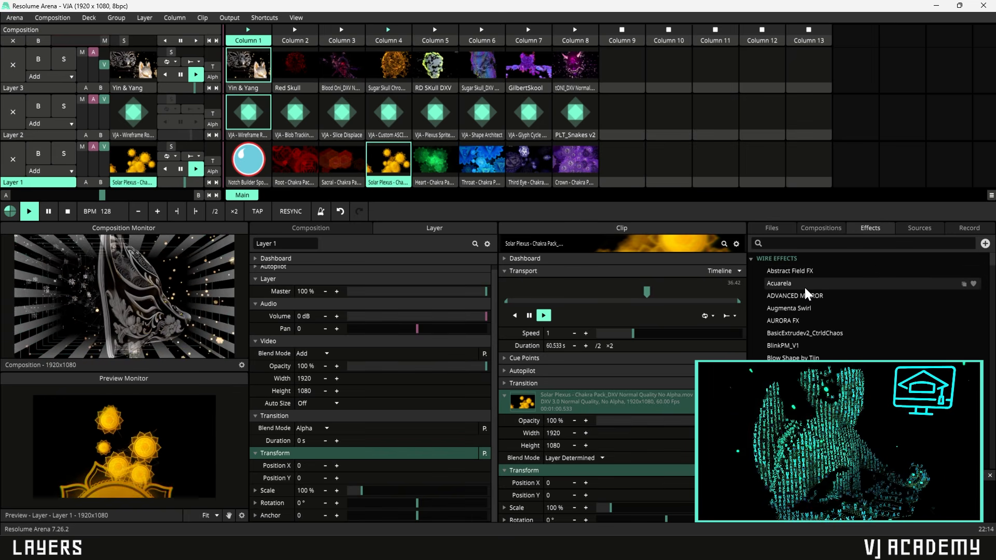
scroll(814, 326, down, 3)
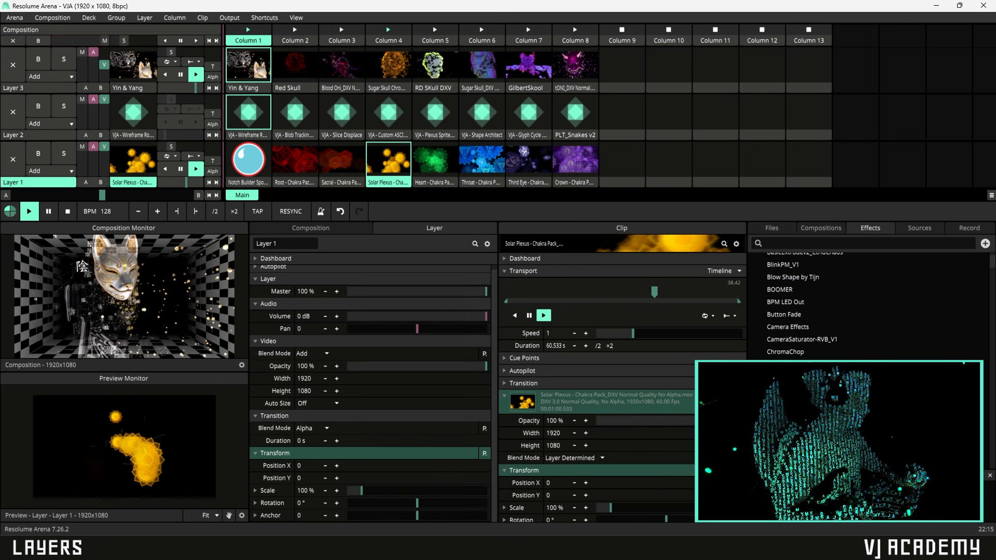
drag(786, 364, 380, 486)
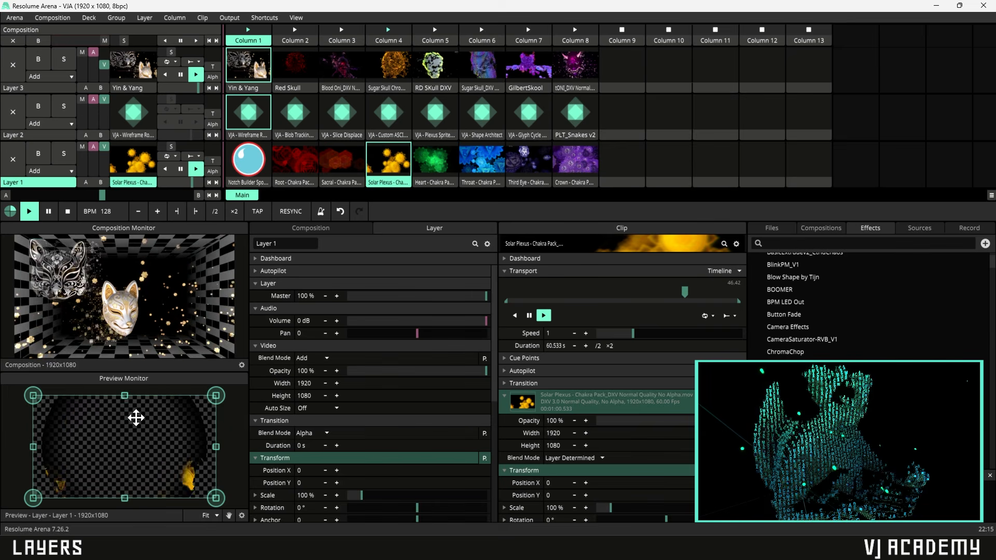
- Shift Layer 1's masked clip off centre and clear the Wireframe Room clip from Layer 2
scroll(126, 463, down, 2)
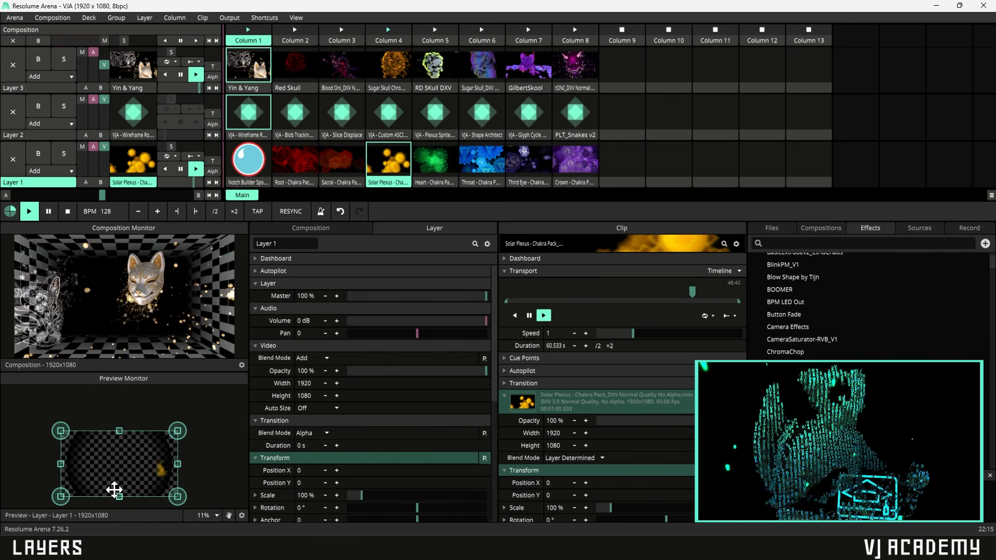
scroll(126, 469, up, 3)
scroll(127, 469, down, 2)
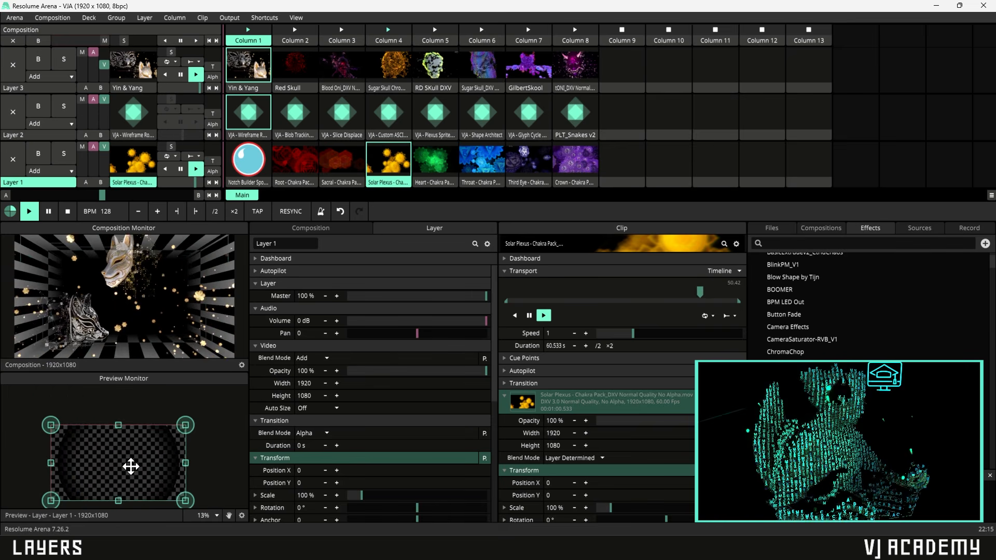
drag(130, 471, 135, 458)
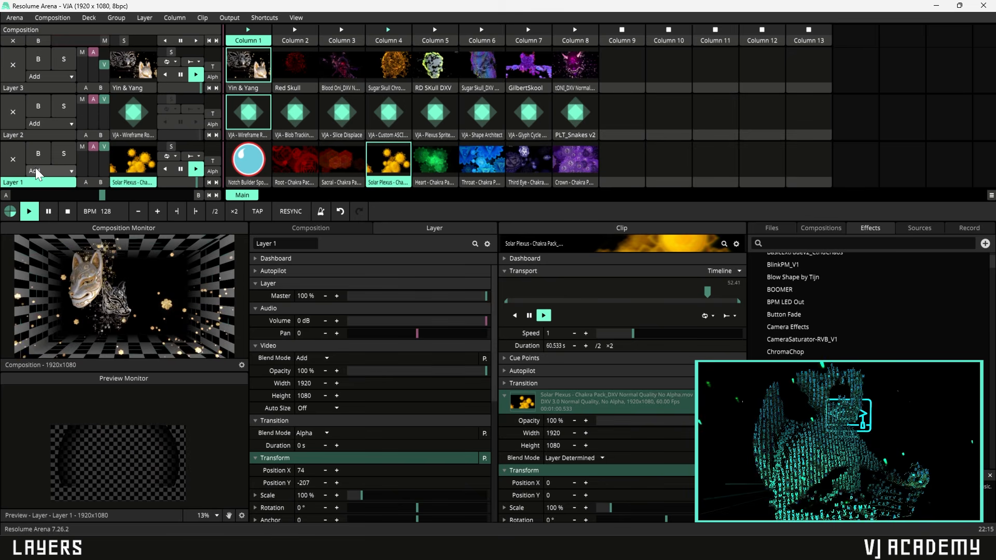
click(13, 111)
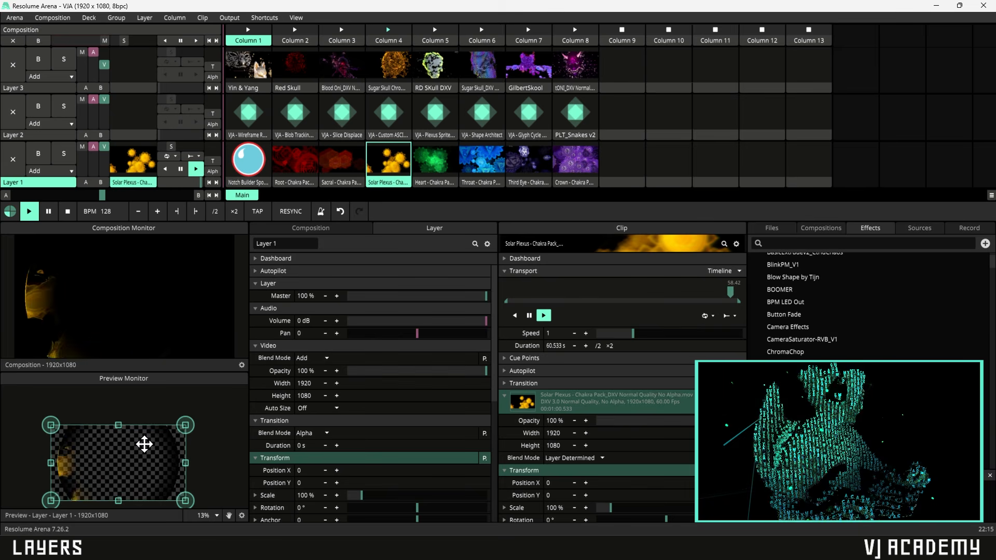
scroll(332, 447, down, 3)
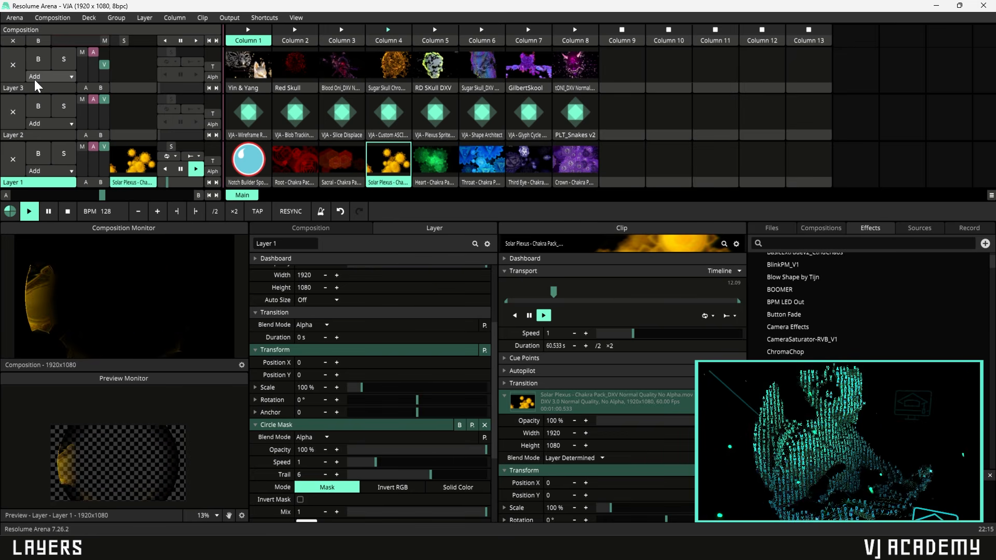
right_click(21, 183)
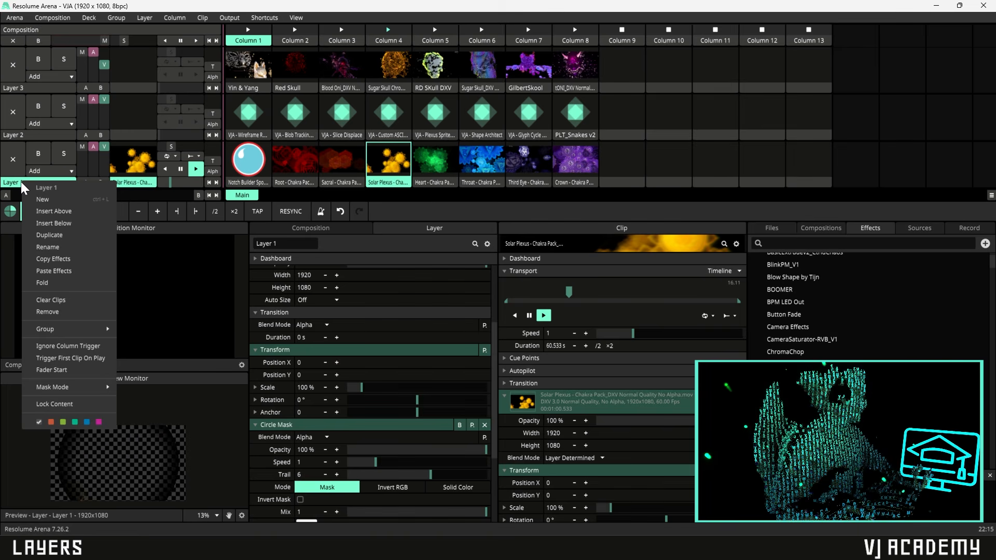
click(53, 259)
click(38, 88)
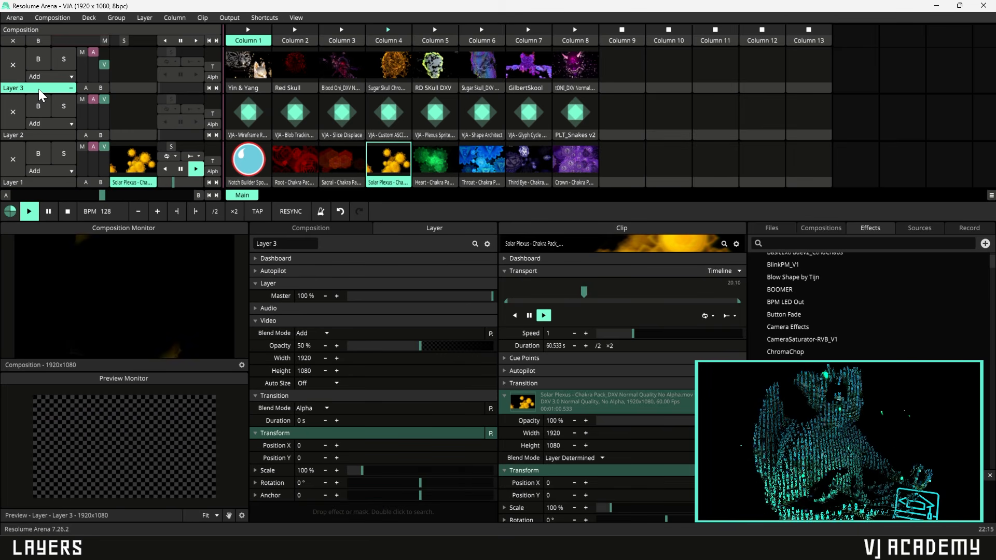
right_click(38, 89)
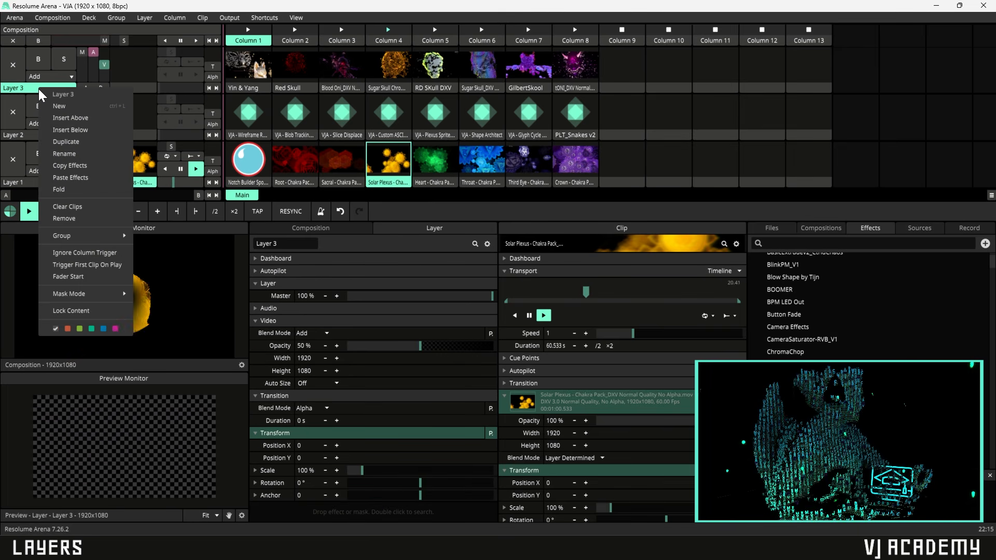
click(68, 177)
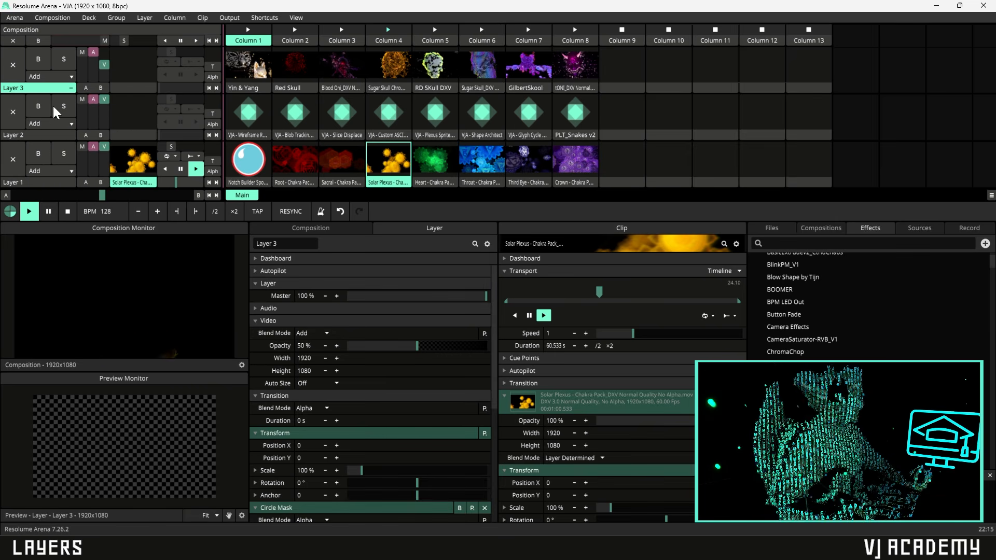
scroll(403, 406, down, 5)
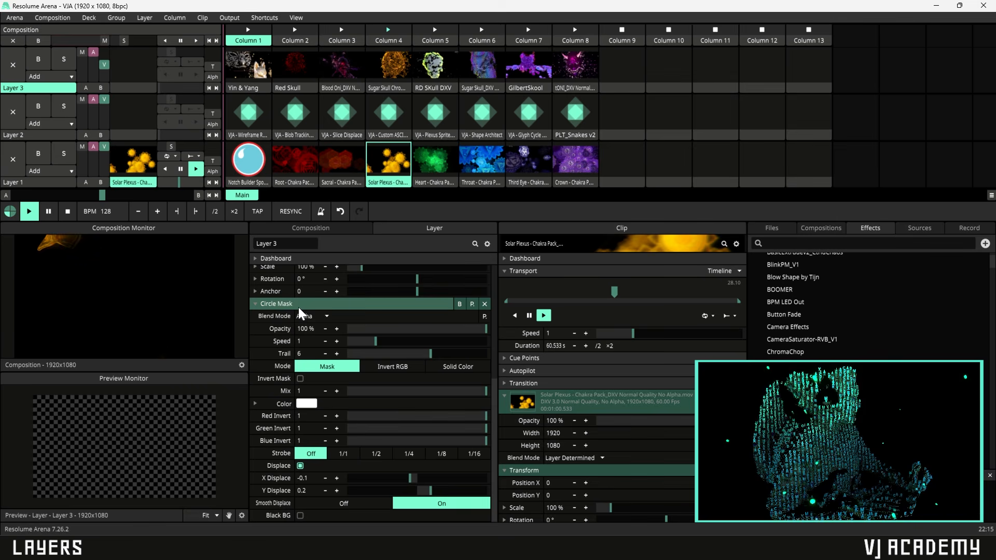
scroll(382, 381, up, 6)
scroll(366, 417, down, 5)
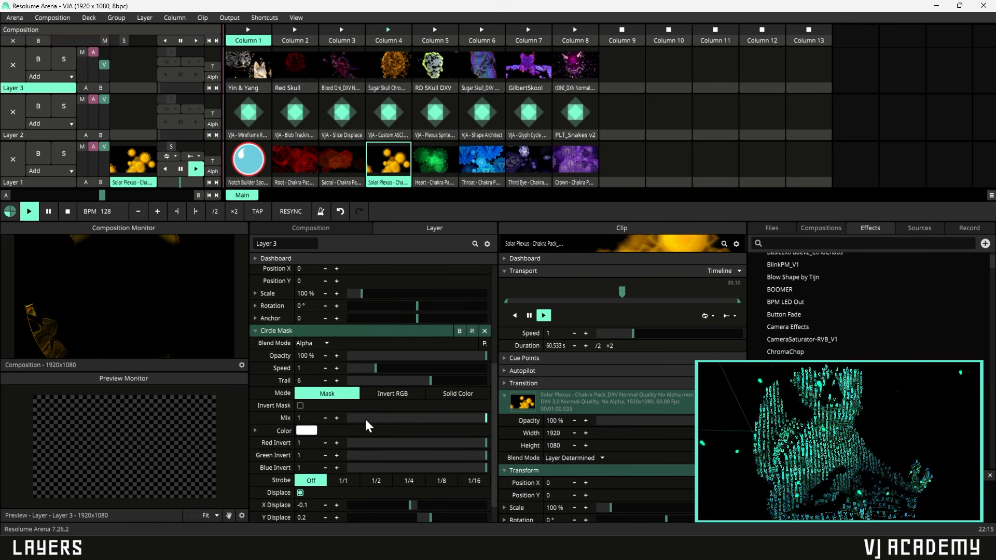
click(484, 331)
click(49, 182)
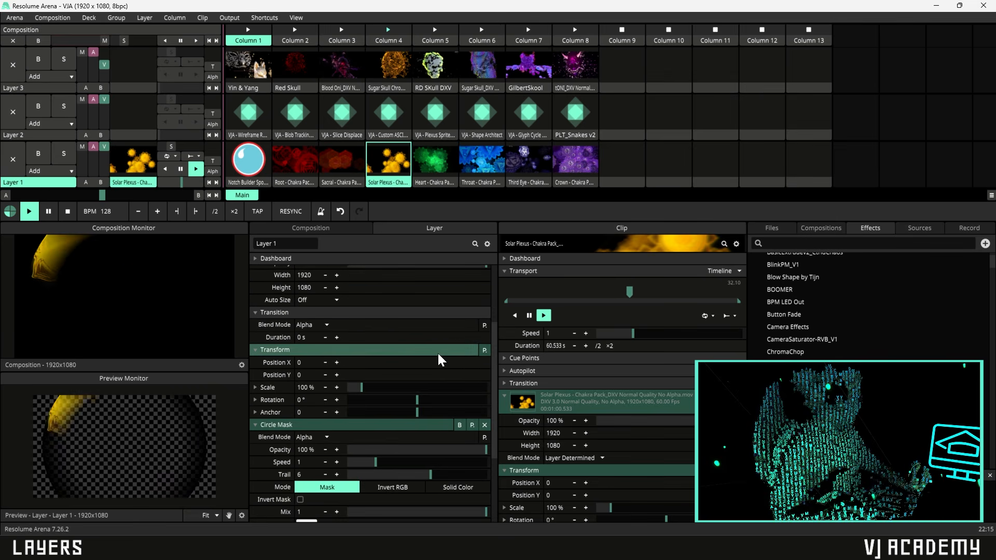
right_click(40, 182)
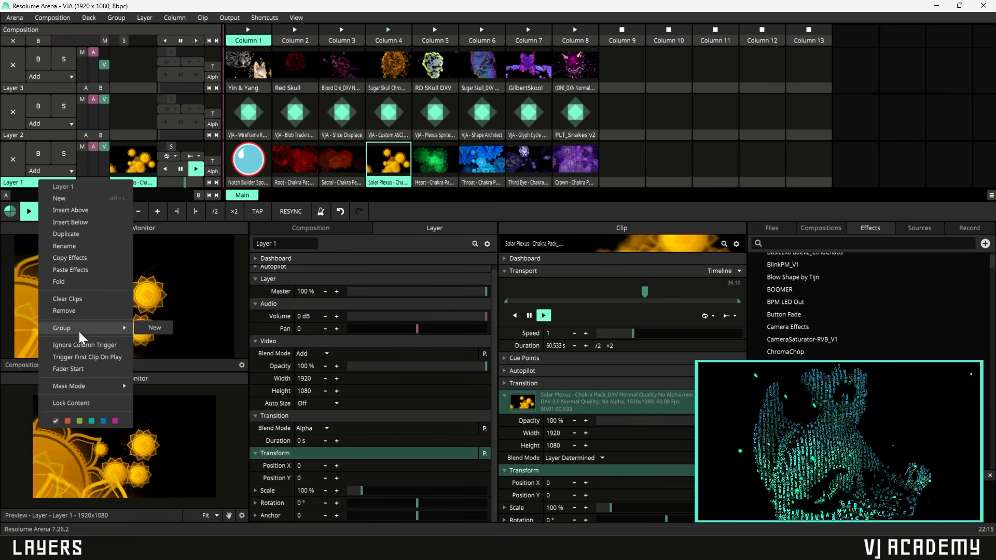
mouse_move(76, 328)
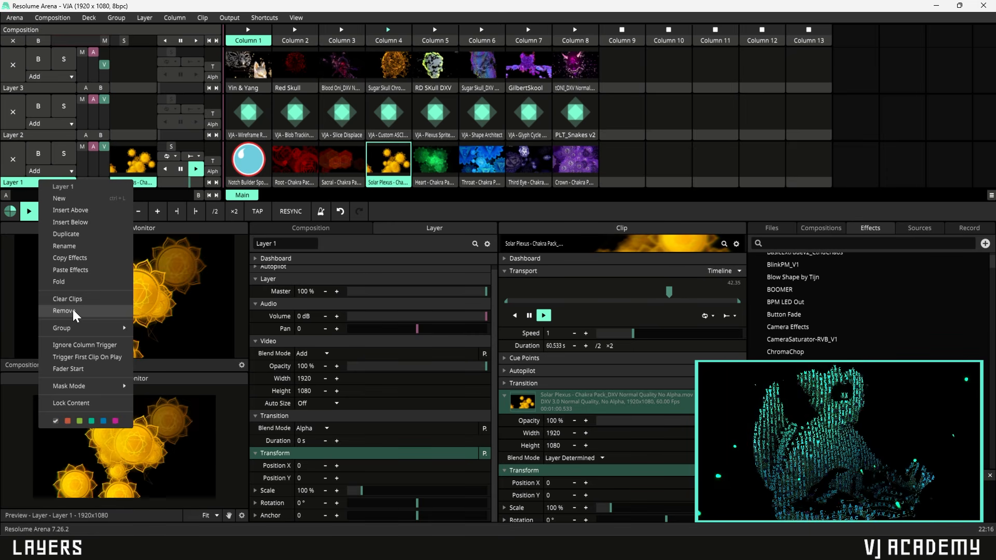
mouse_move(74, 384)
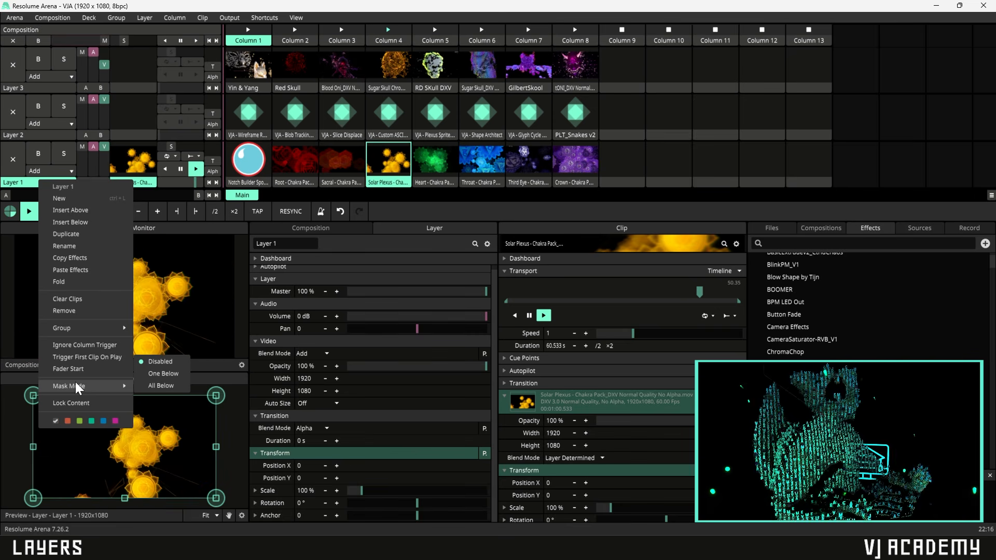
click(69, 421)
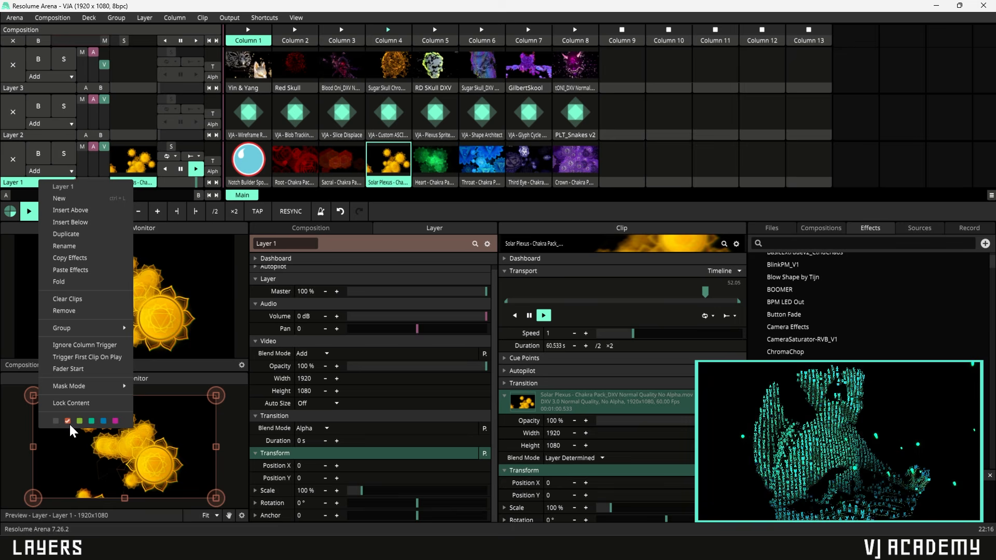
click(115, 421)
click(29, 136)
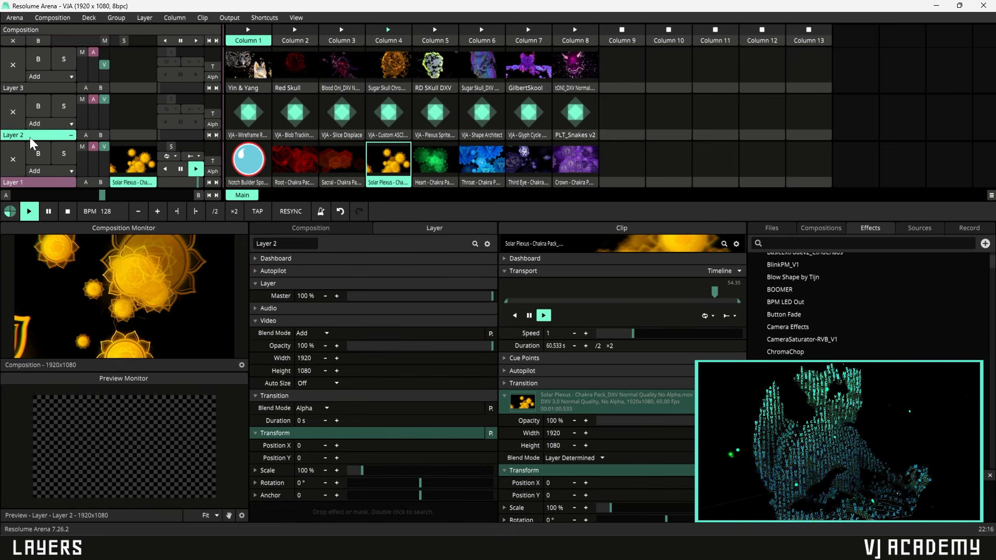
right_click(41, 185)
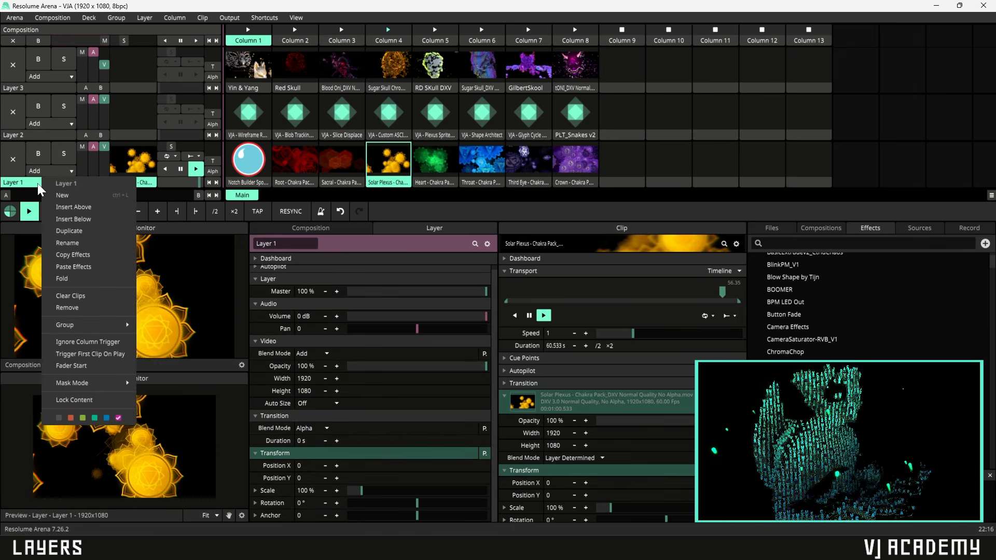
click(58, 417)
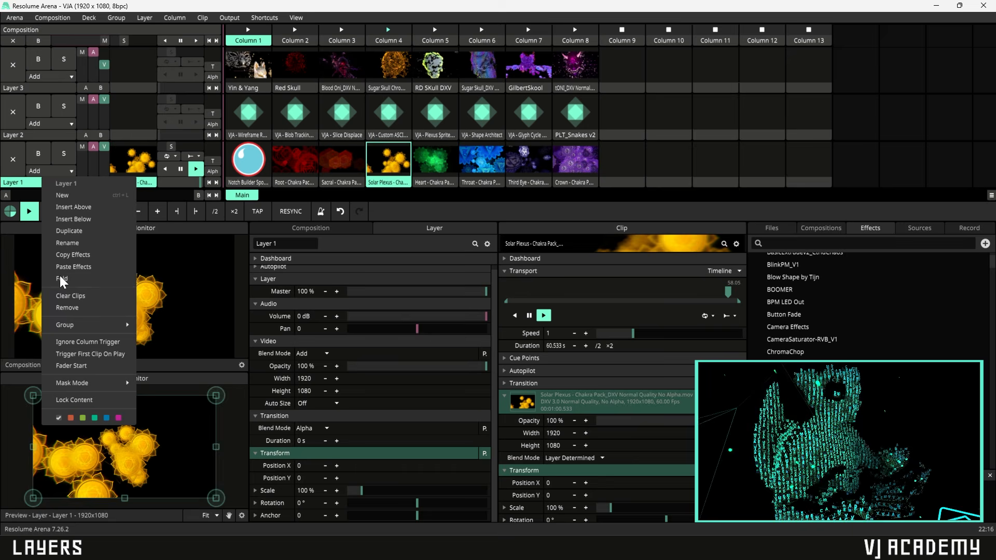
click(23, 183)
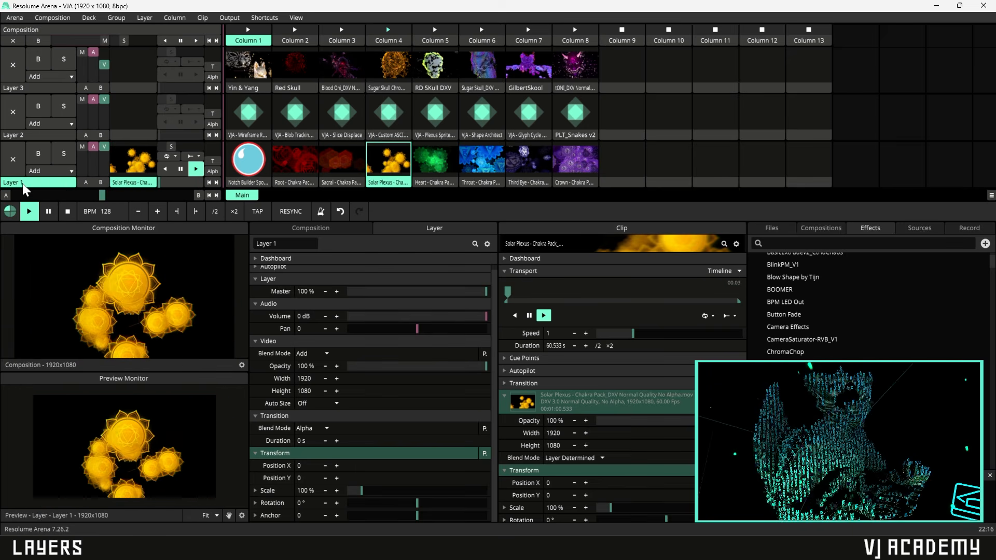
right_click(23, 182)
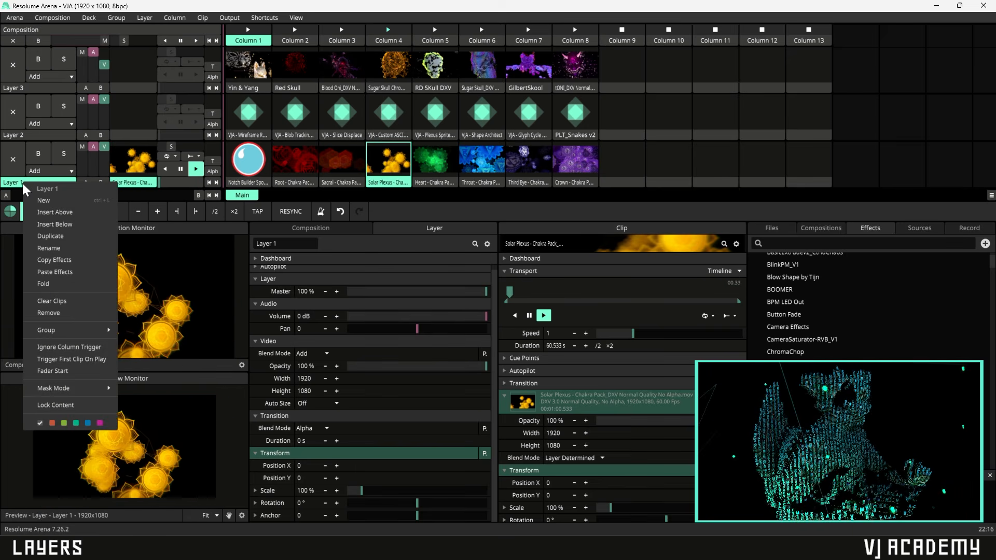
- Collapse Layers 1, 2 and 3 into thin strips
click(61, 286)
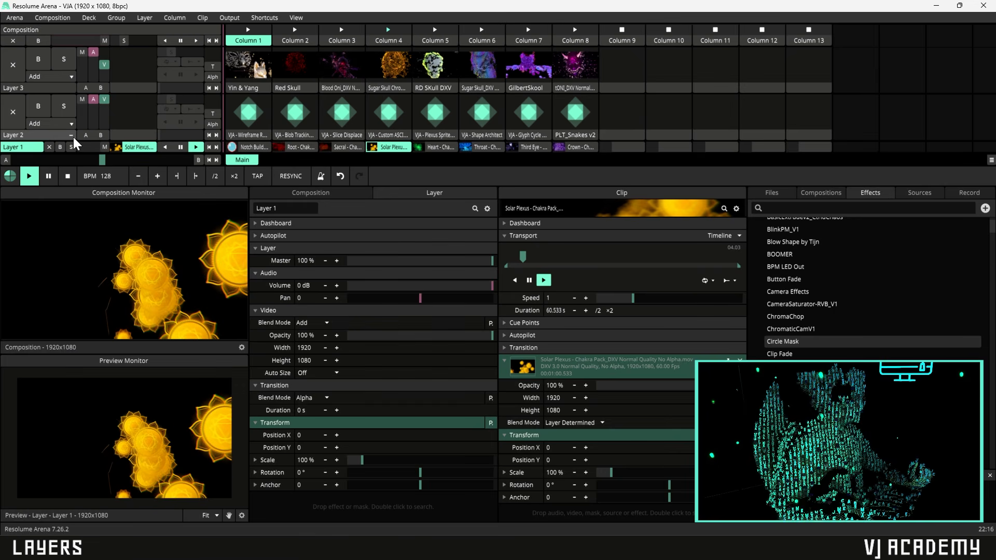
click(70, 134)
click(70, 87)
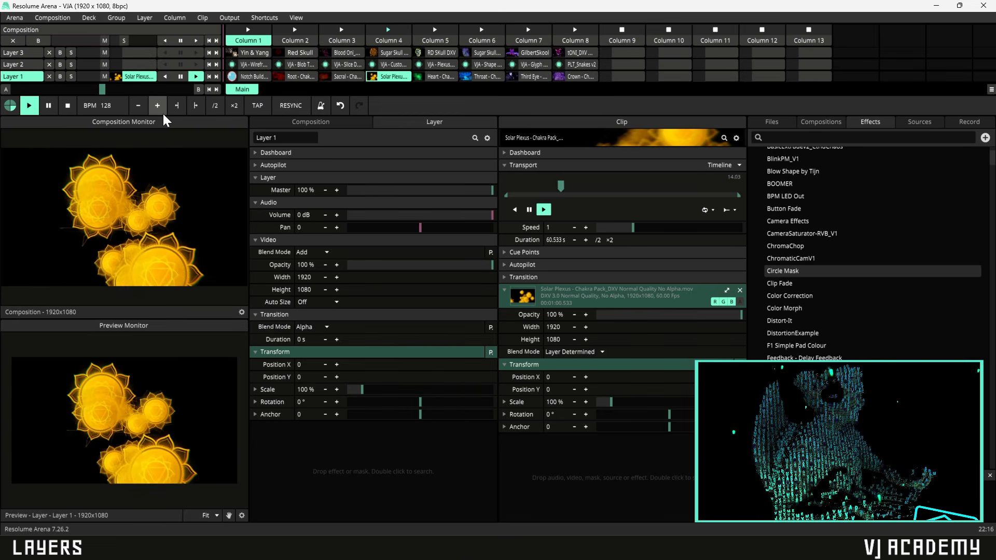
- Expand all three layer rows to tall rows showing full clip thumbnails
click(38, 76)
click(22, 76)
click(39, 76)
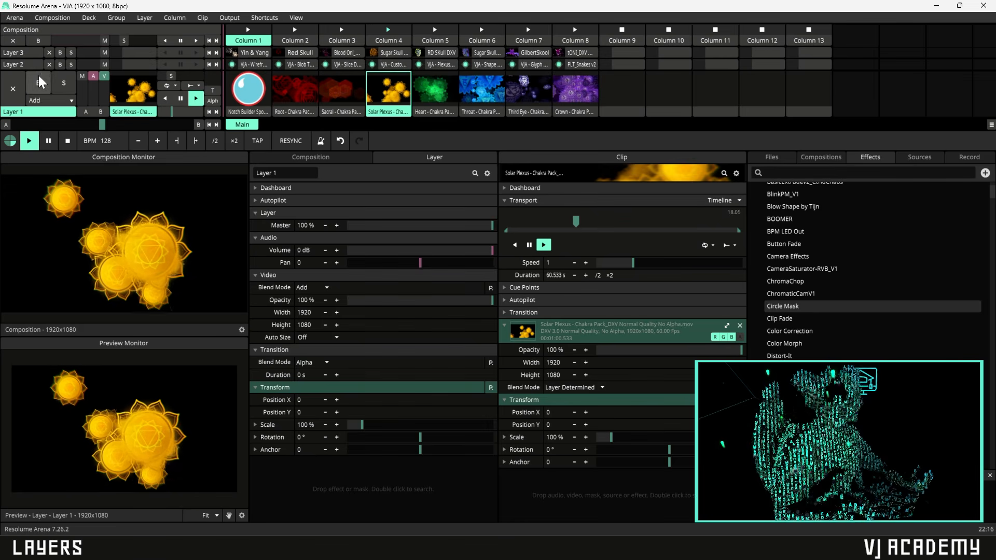
click(68, 112)
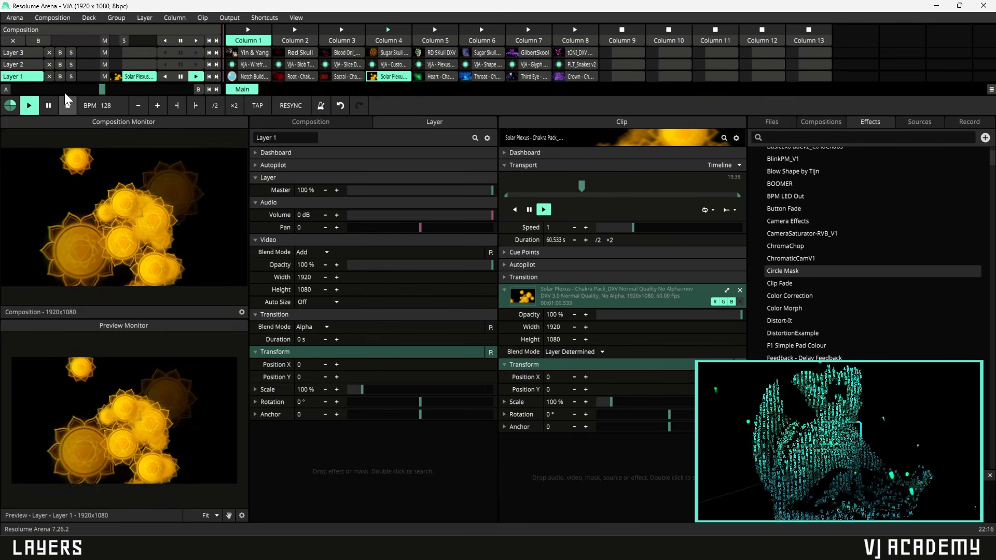
click(38, 77)
click(37, 65)
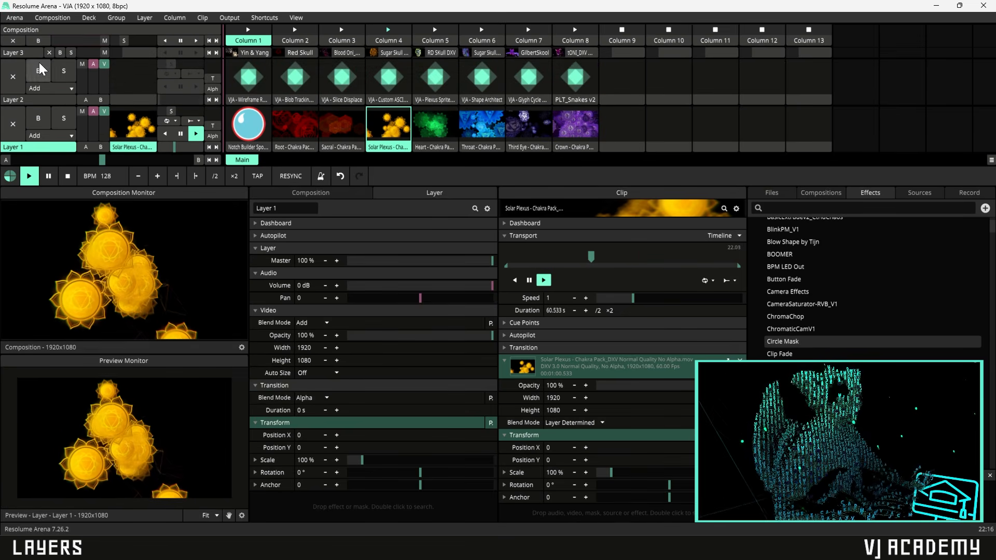
click(39, 52)
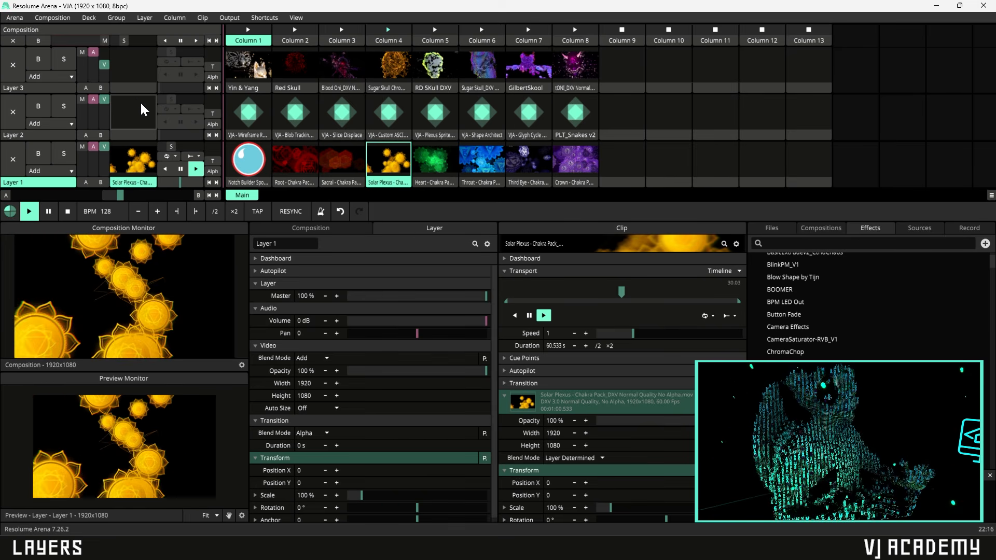
- Clear Layer 1, launch Sugar Skull on Layer 3, and switch to the Ikshana layout
click(12, 161)
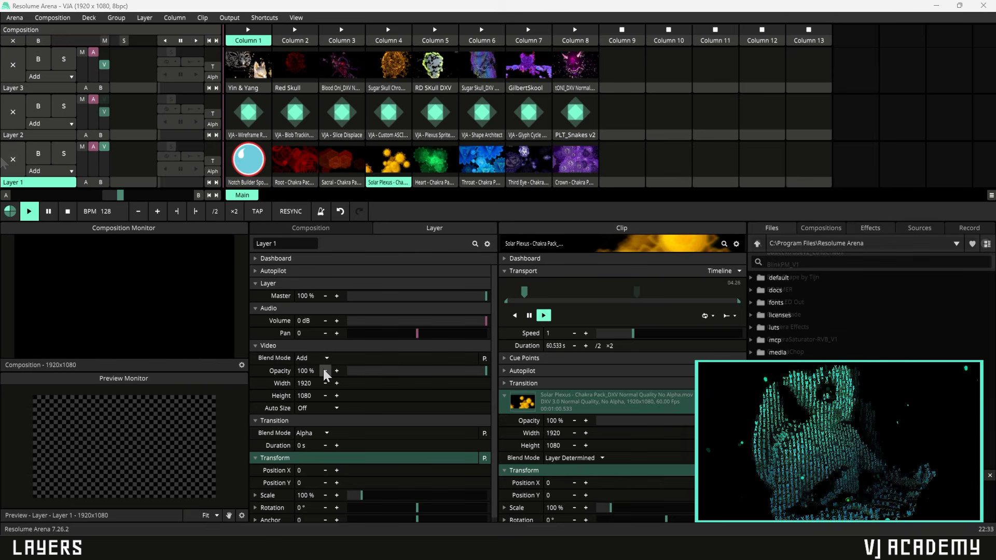
click(481, 70)
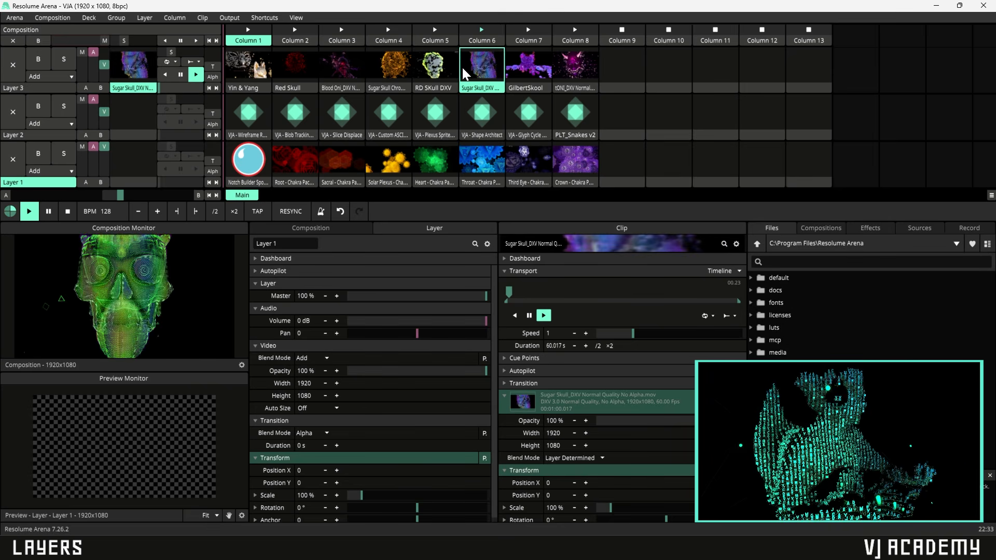
click(300, 17)
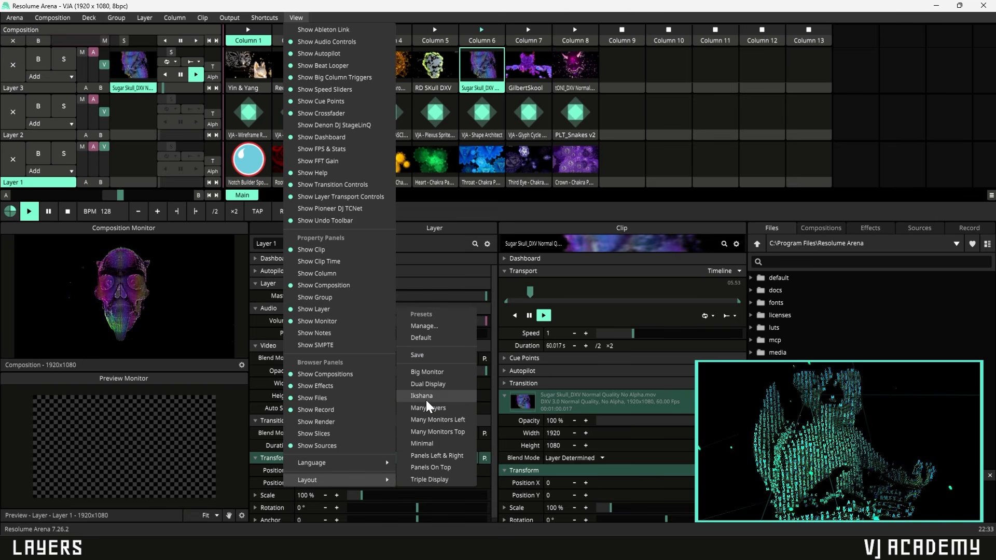
click(425, 400)
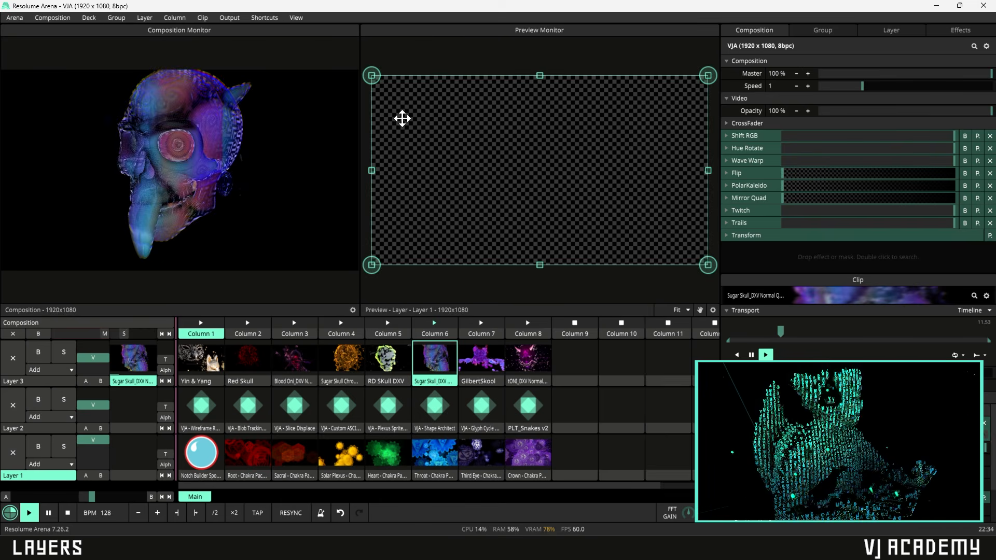
- Trigger Throat chakra on Layer 1 and reset Layer 3's Sugar Skull opacity to half
mouse_move(98, 359)
mouse_down()
mouse_move(98, 368)
mouse_move(92, 351)
mouse_move(100, 362)
mouse_move(105, 338)
mouse_move(94, 344)
mouse_up()
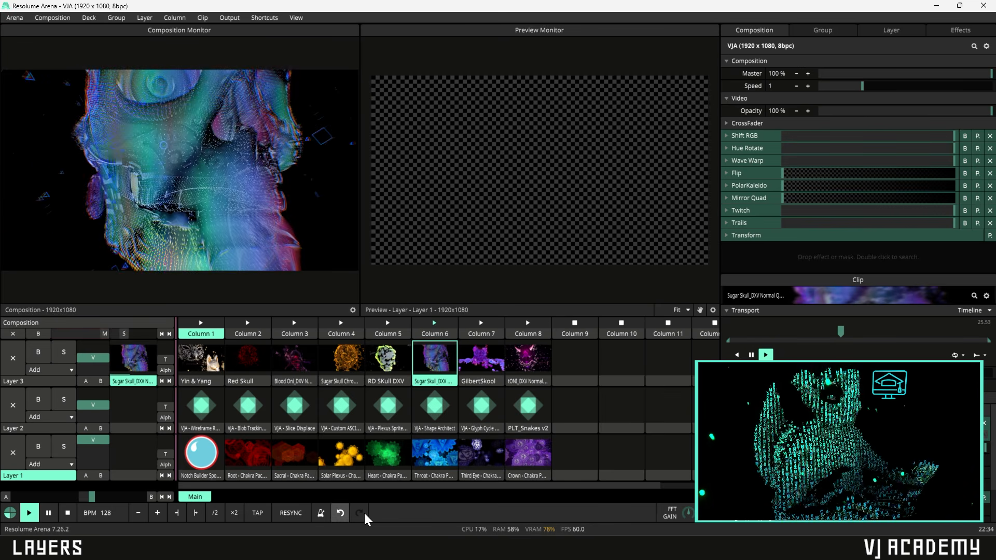
click(436, 459)
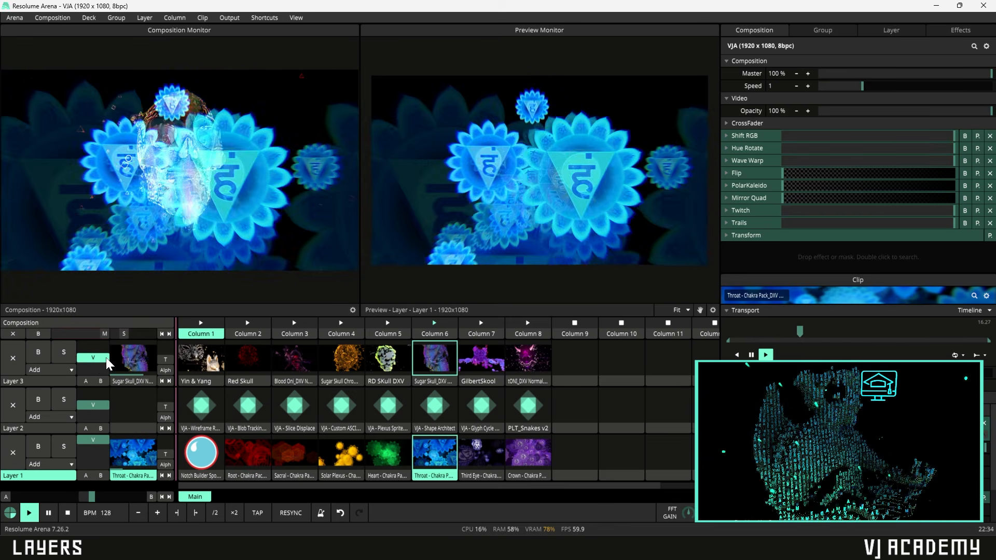
drag(106, 356, 107, 344)
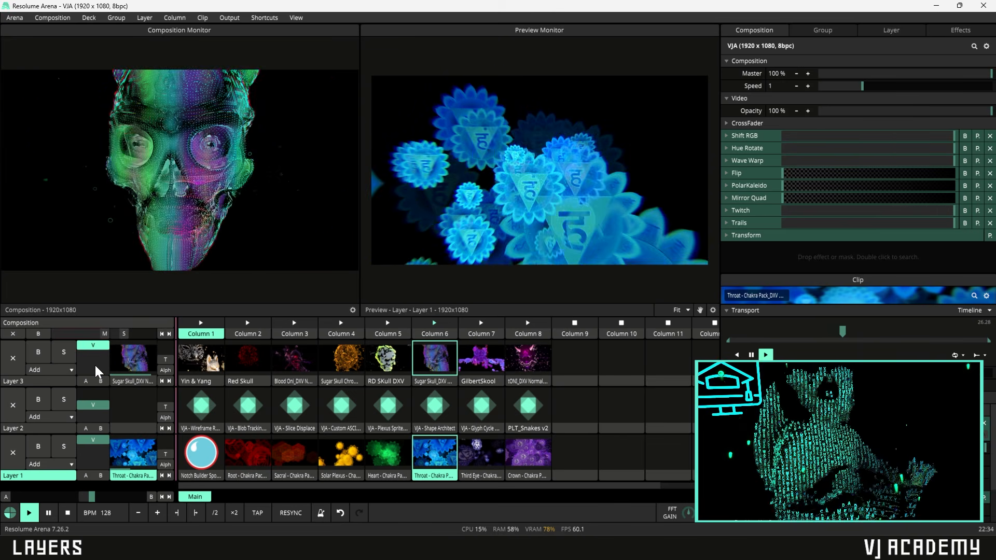
double_click(95, 345)
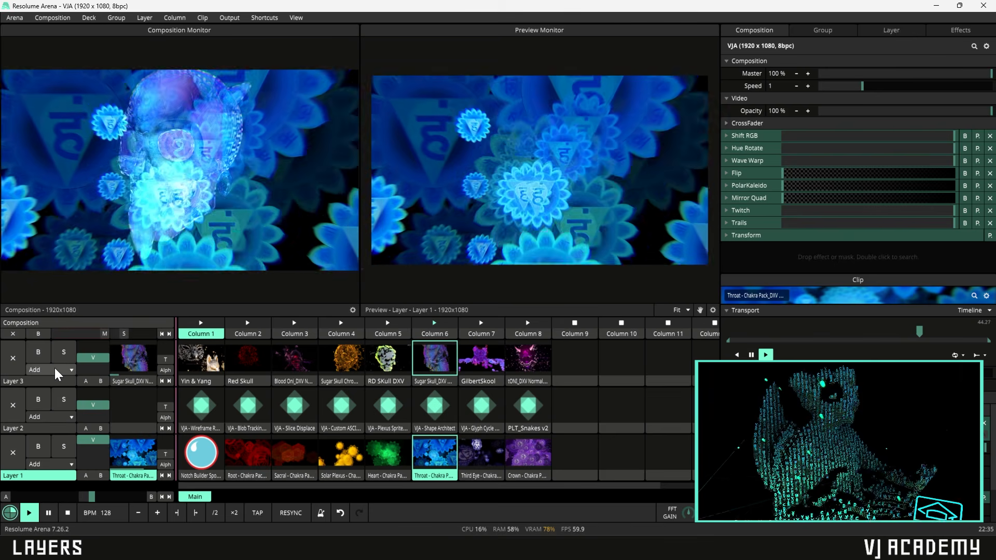
- Set Layers 3 and 2 to Alpha blending and fade both out completely
click(54, 368)
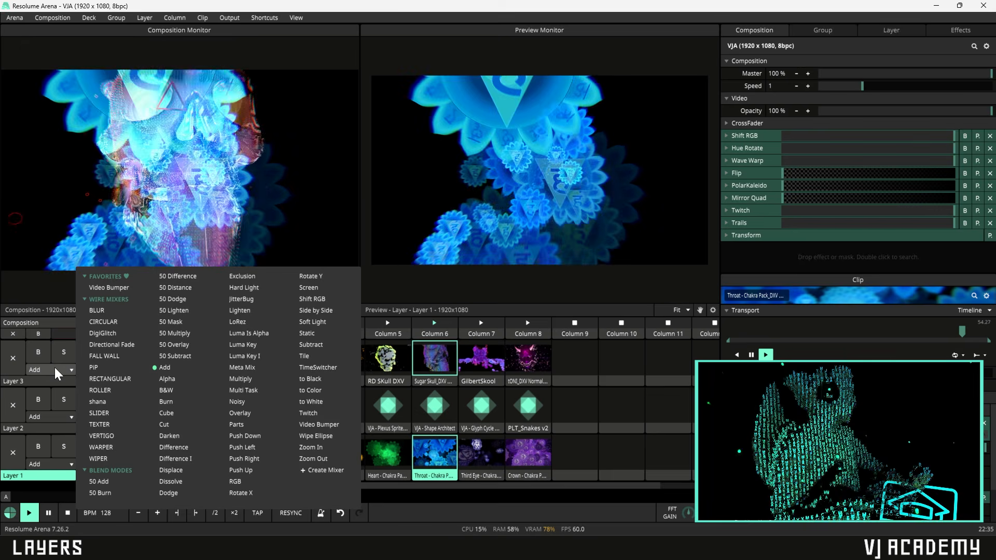
click(162, 378)
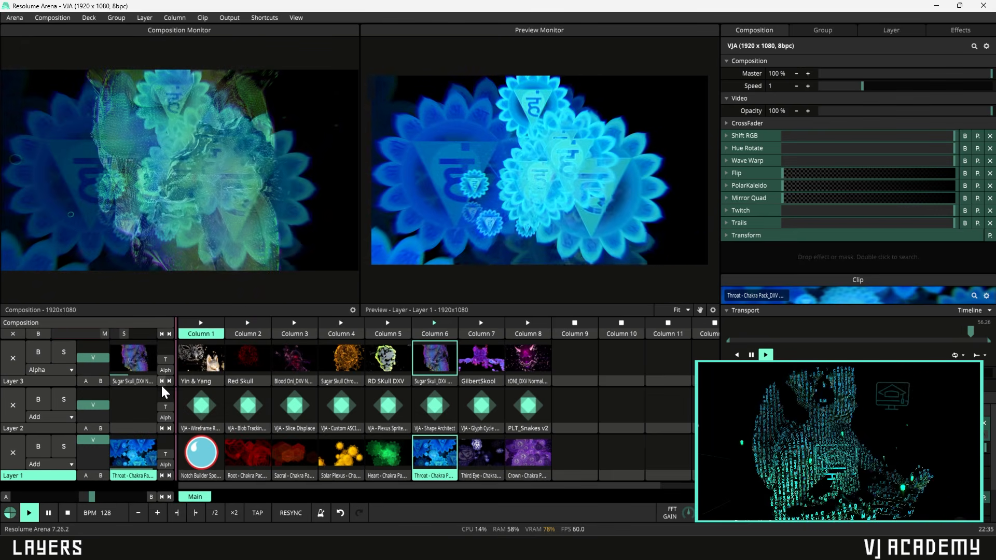
click(61, 418)
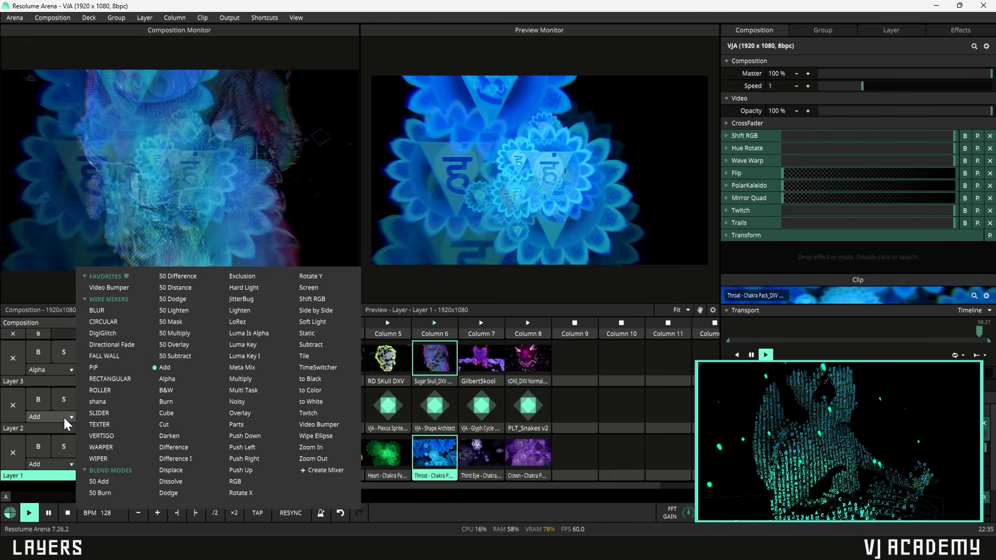
click(165, 378)
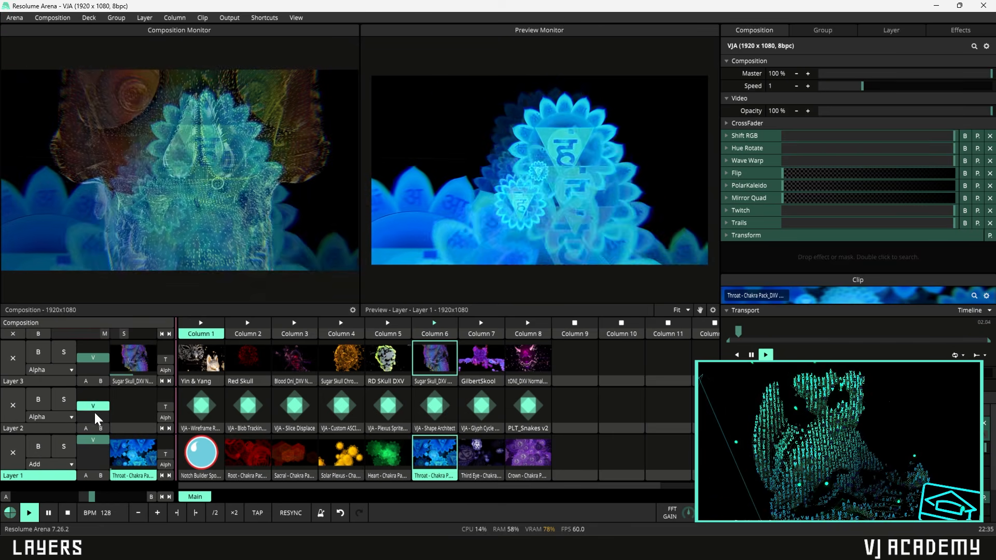
drag(94, 408, 95, 424)
drag(92, 359, 94, 383)
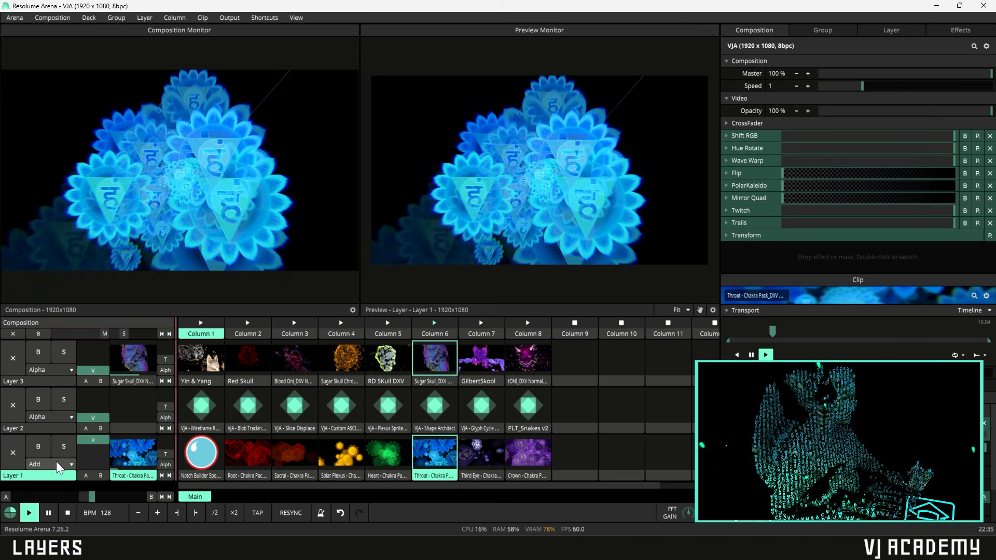
- Try Darken on Layer 1, revert it to Add, and bring Layer 2 back to about half
click(56, 462)
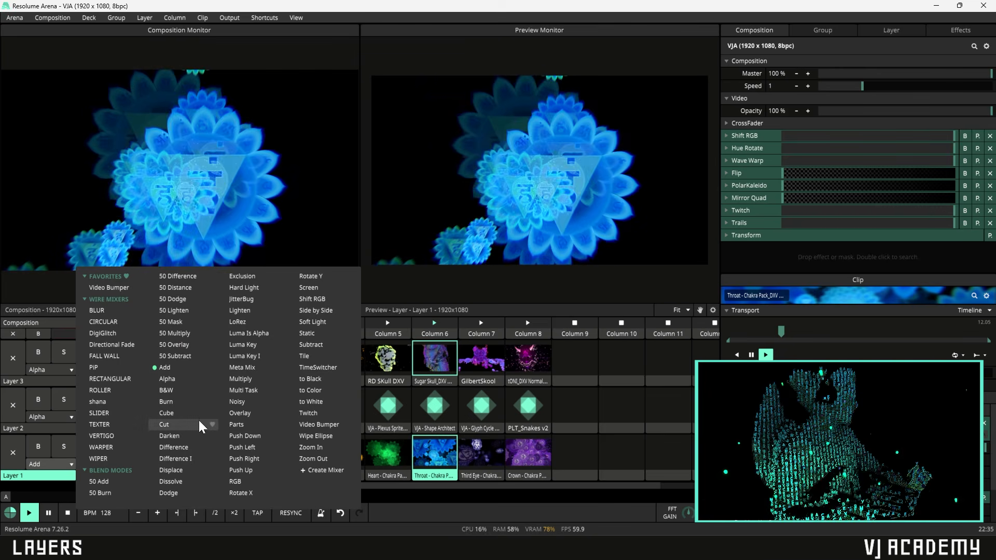
click(172, 436)
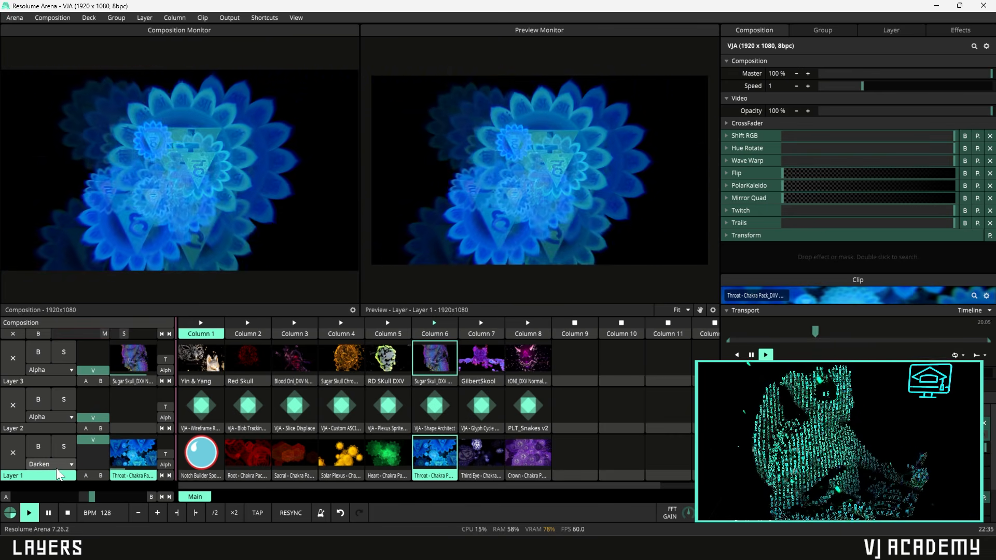
click(57, 464)
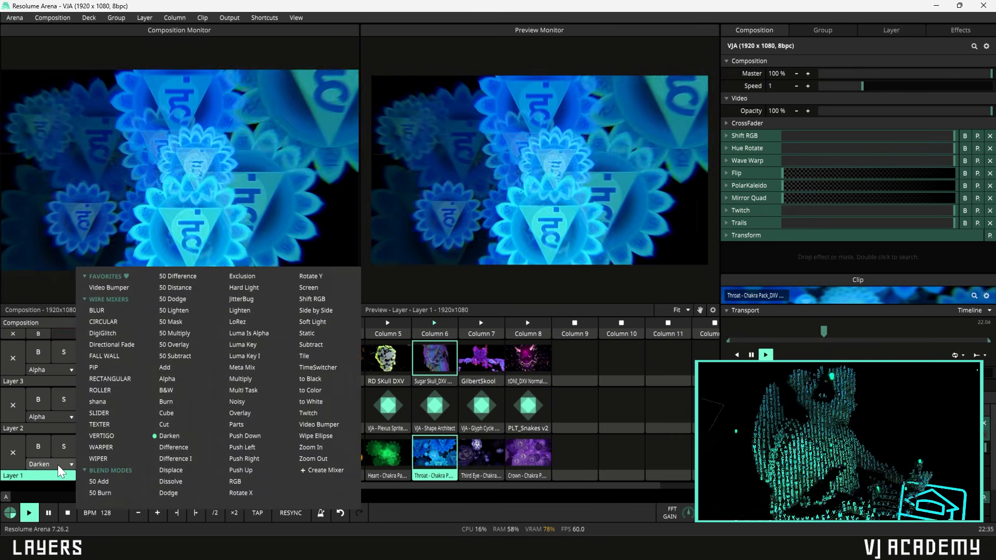
click(183, 368)
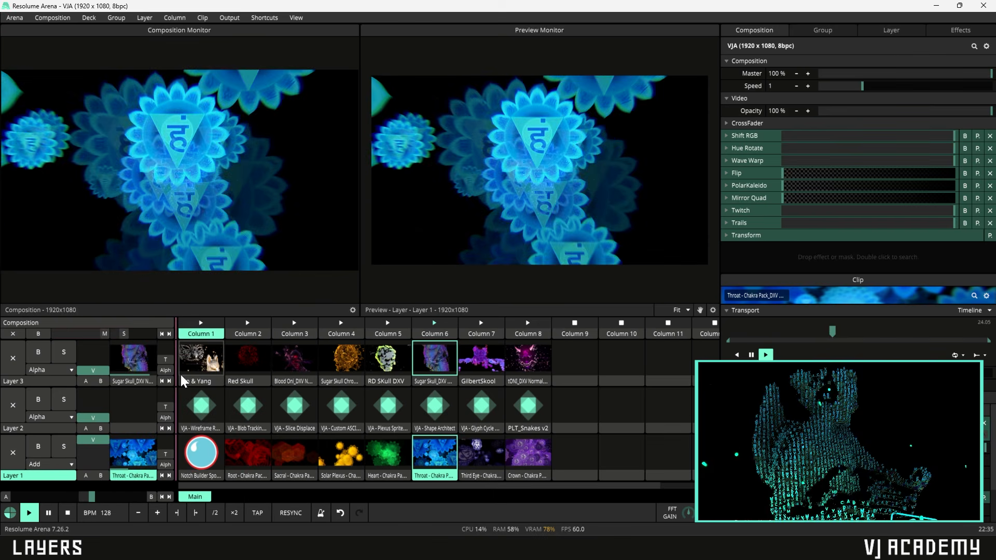
drag(102, 417, 91, 362)
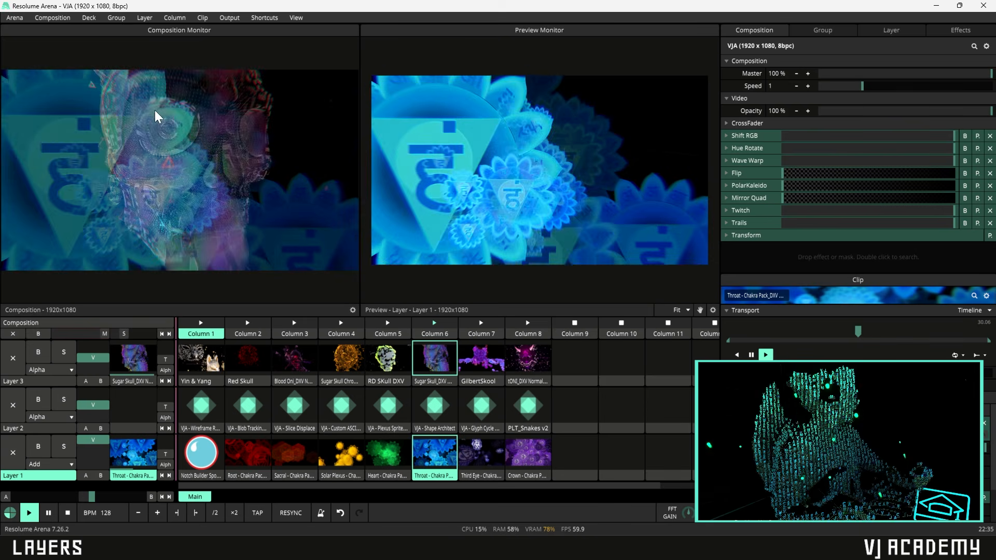
- Switch Layer 3's blend mode to Add, then back to Alpha
click(49, 371)
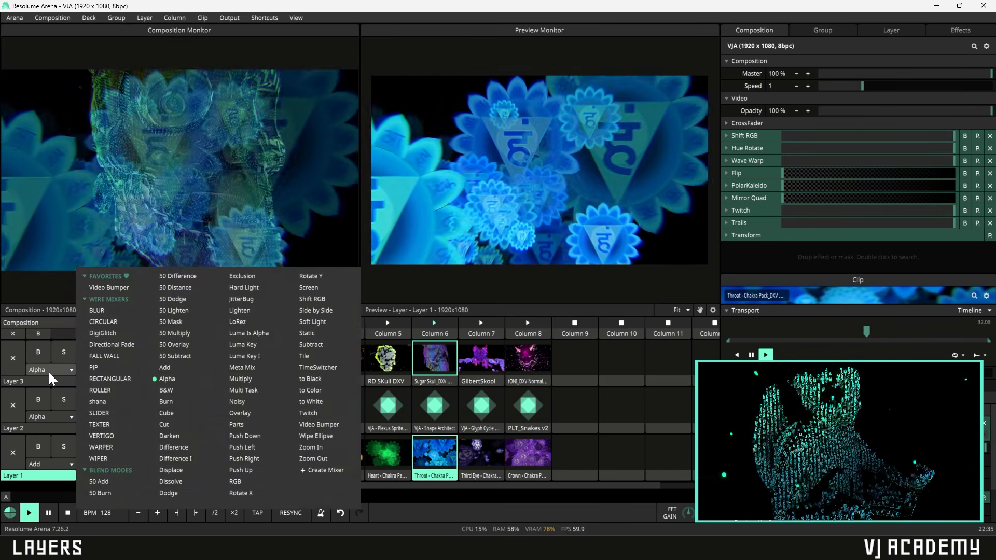
click(165, 367)
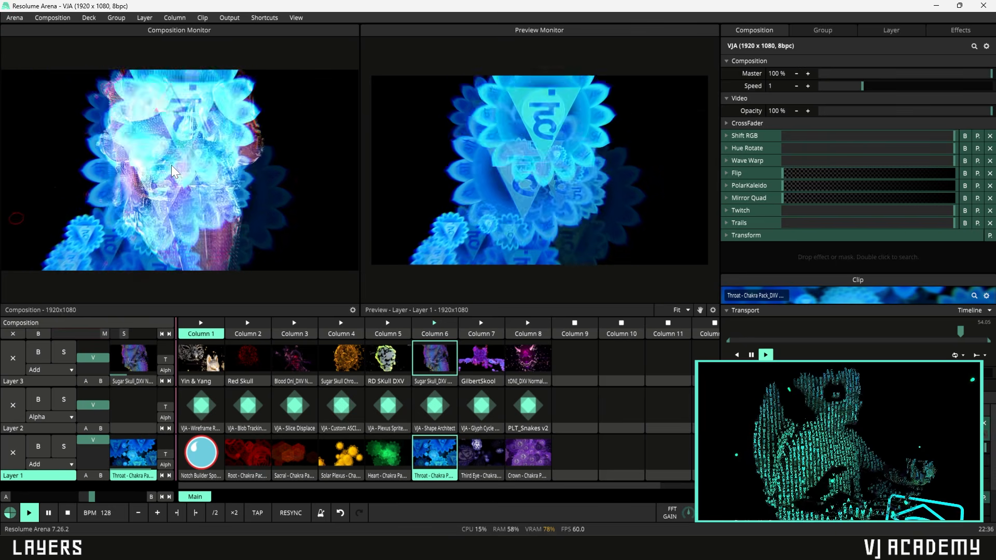
click(48, 369)
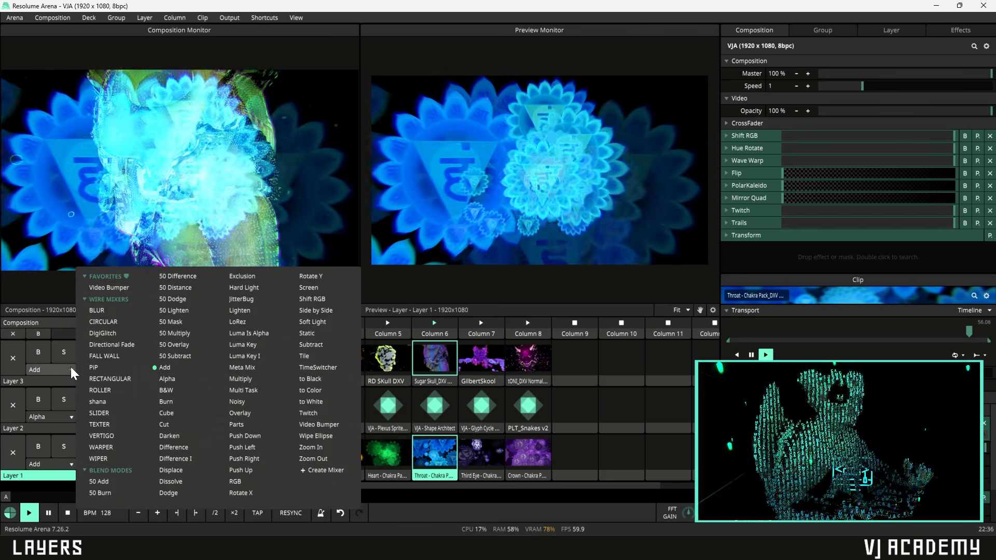
click(166, 382)
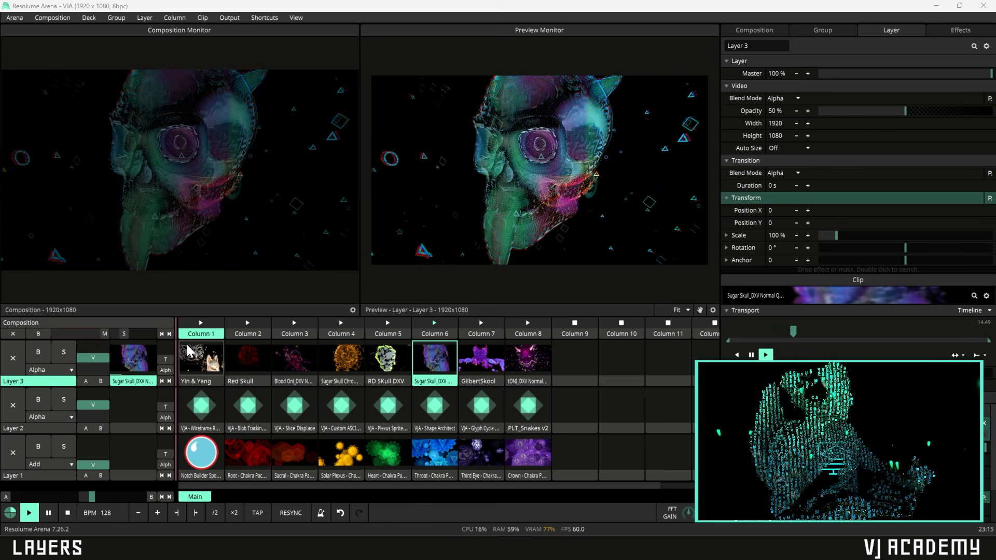
- Set Layer 3 to Add and raise its opacity to about 55% to brighten the skull
click(67, 369)
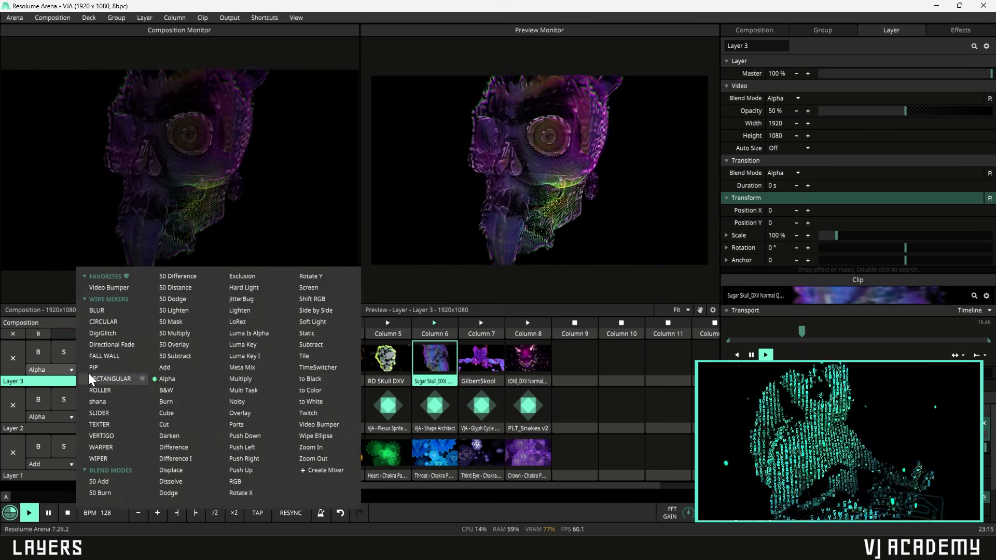
click(166, 372)
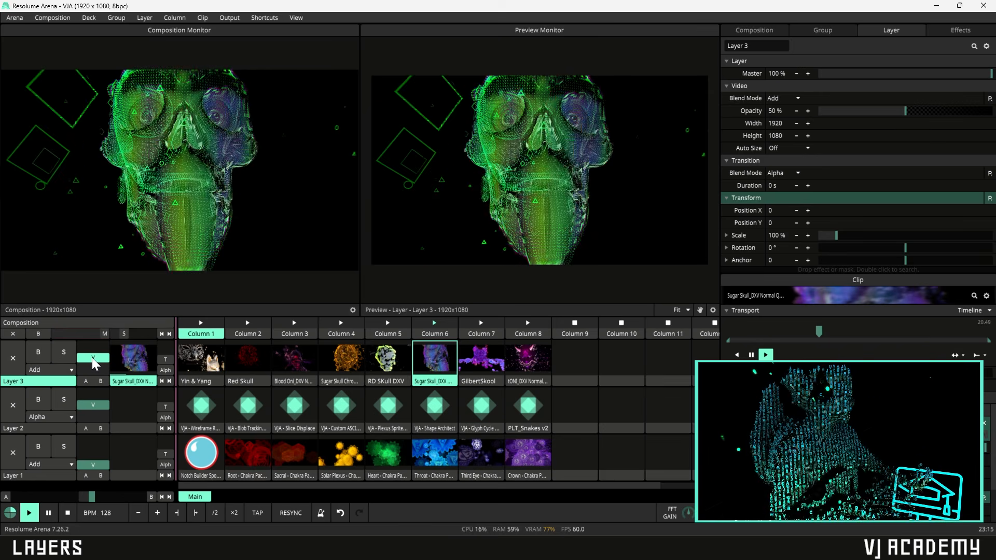
scroll(97, 359, down, 3)
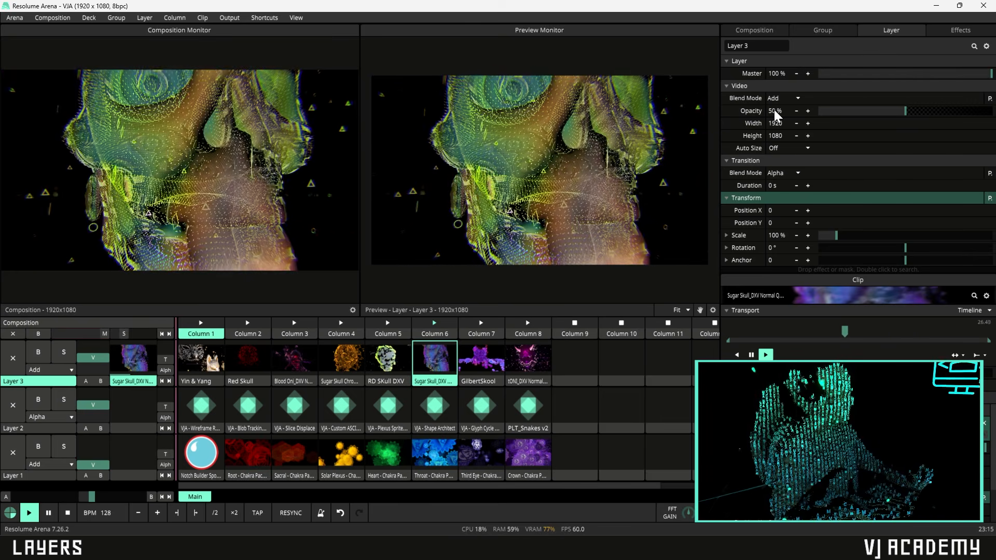
drag(907, 112, 940, 109)
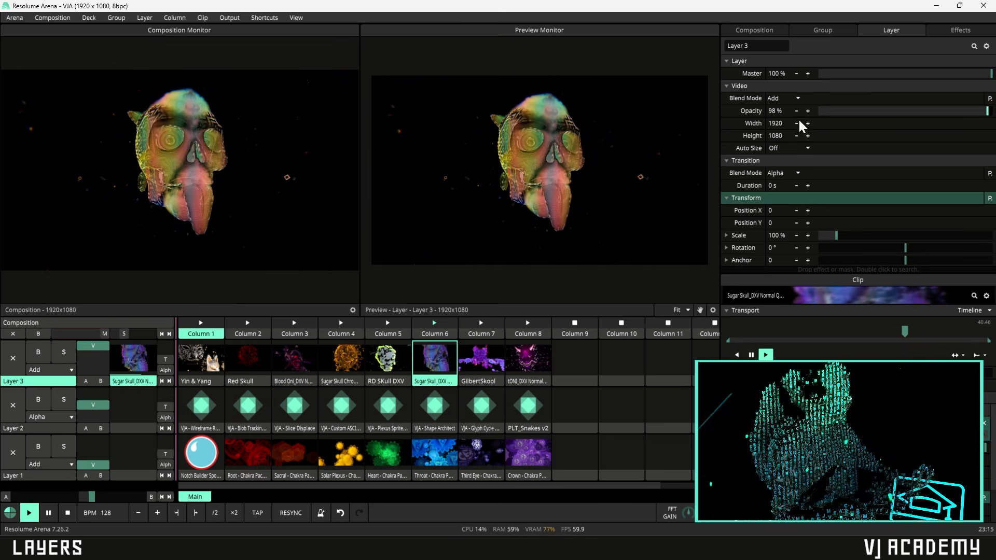
drag(92, 363, 105, 353)
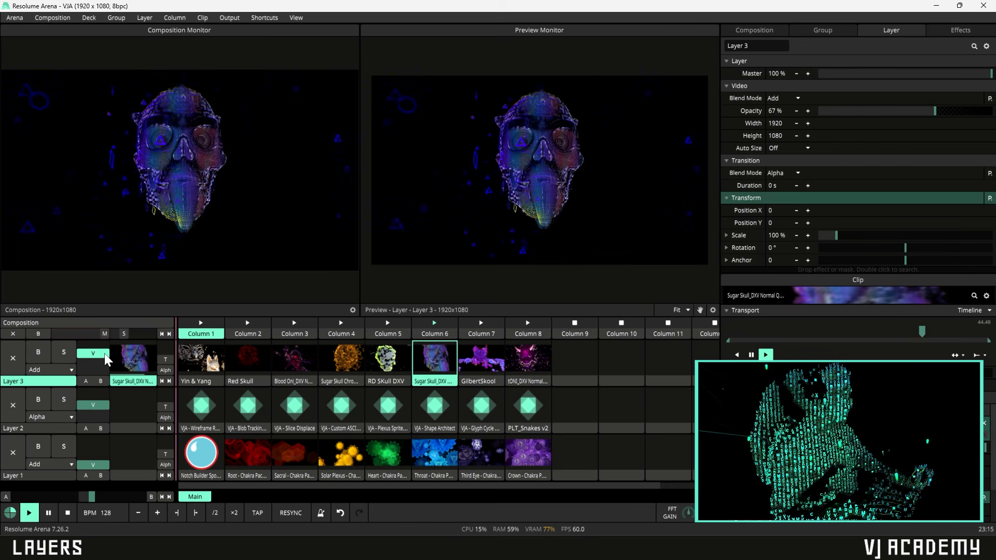
- Switch the skull layer to Alpha blending and adjust its opacity slider
click(69, 370)
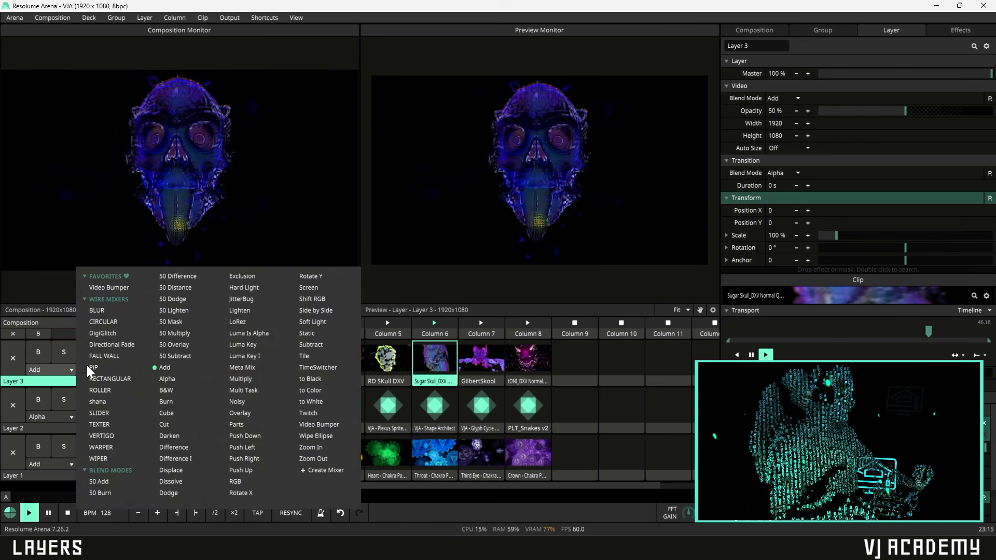
click(166, 378)
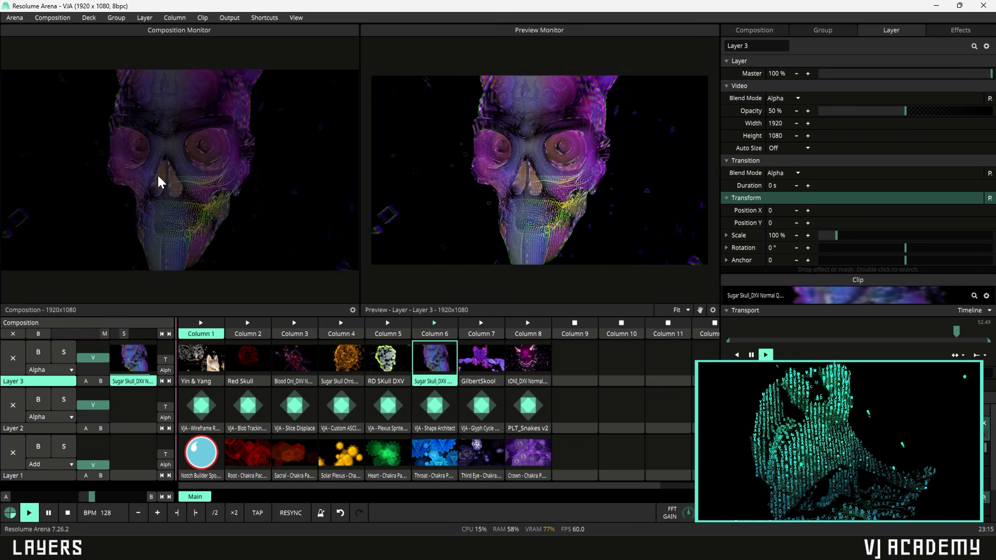
mouse_move(905, 110)
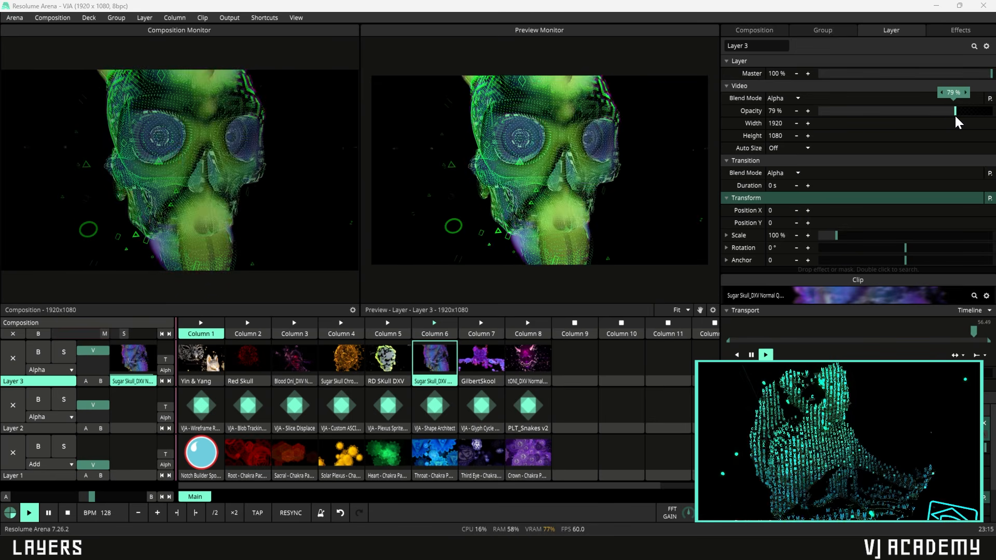
mouse_move(955, 116)
mouse_down()
mouse_move(987, 118)
mouse_move(948, 121)
mouse_move(973, 121)
mouse_up()
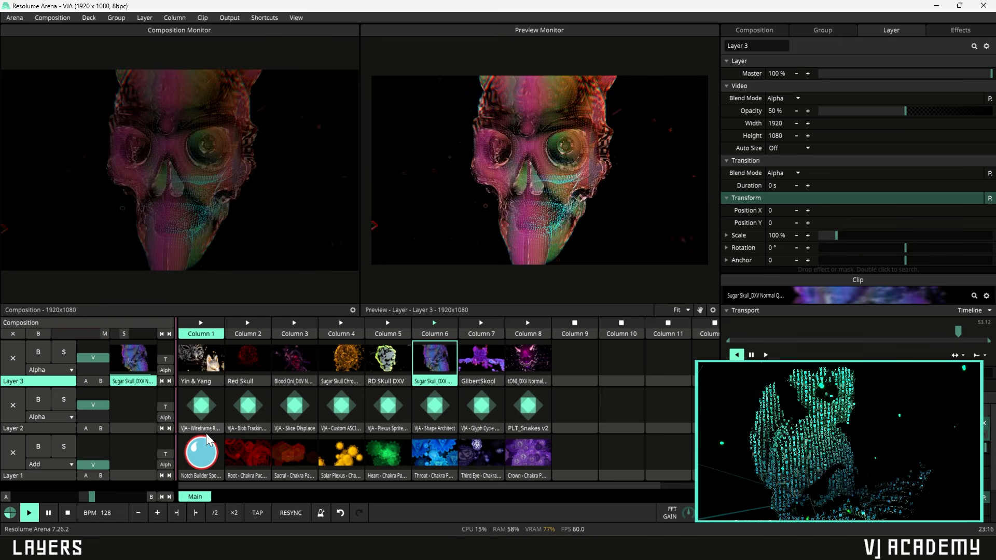
- Launch the Wireframe Room clip on Layer 2 and settle the skull layer at half opacity
click(210, 410)
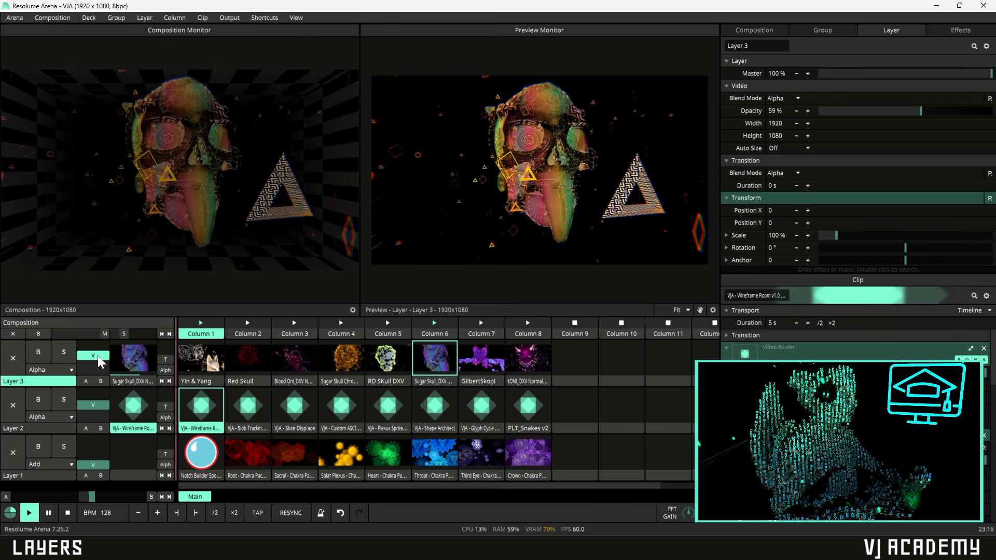
drag(99, 352, 107, 346)
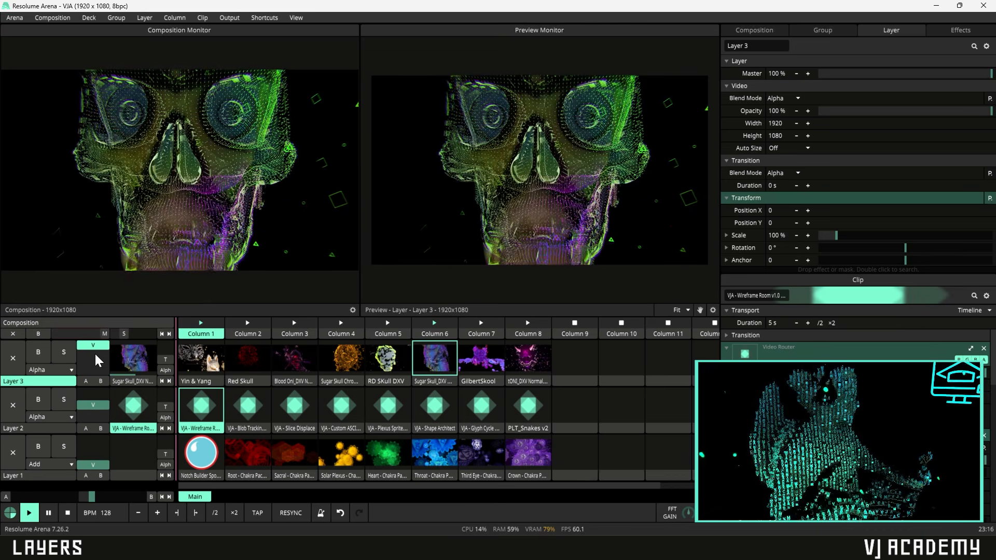
drag(95, 348, 100, 344)
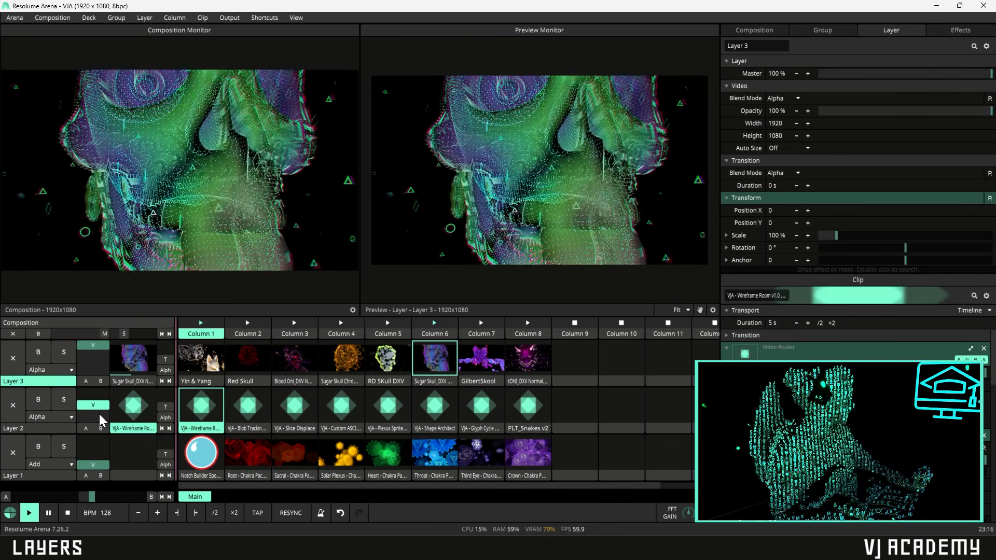
drag(99, 345, 101, 348)
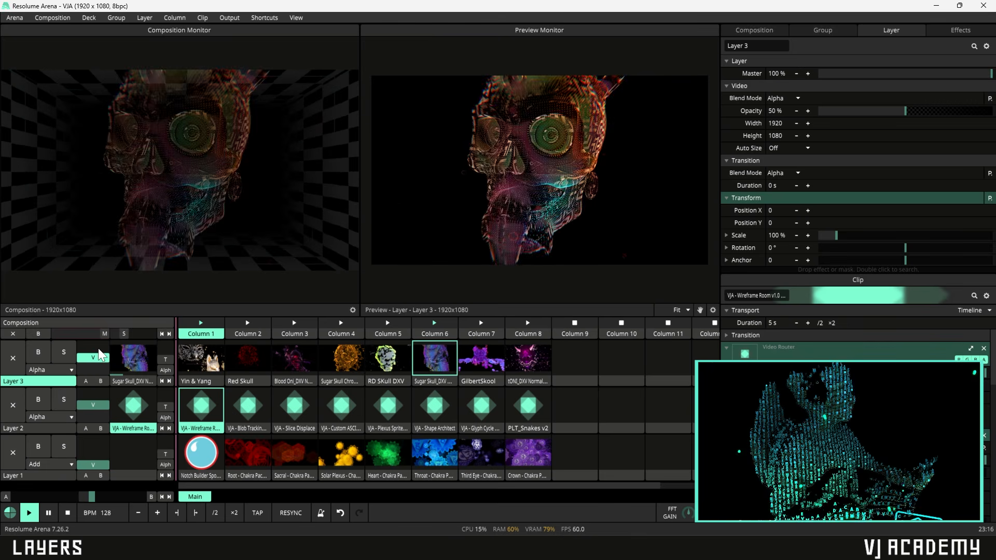
- Search the effects for 'auto' and apply Auto Mask to Layer 1
click(957, 29)
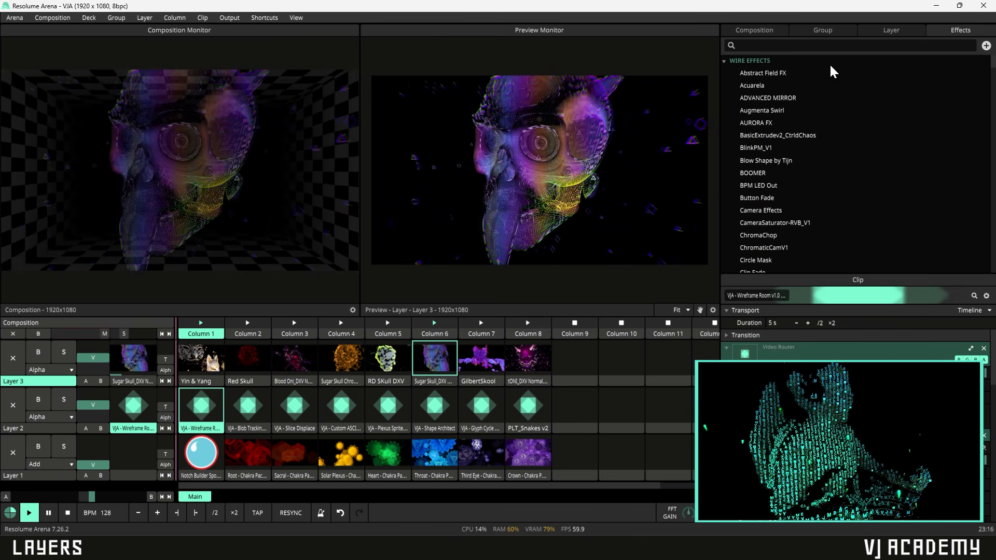
click(826, 46)
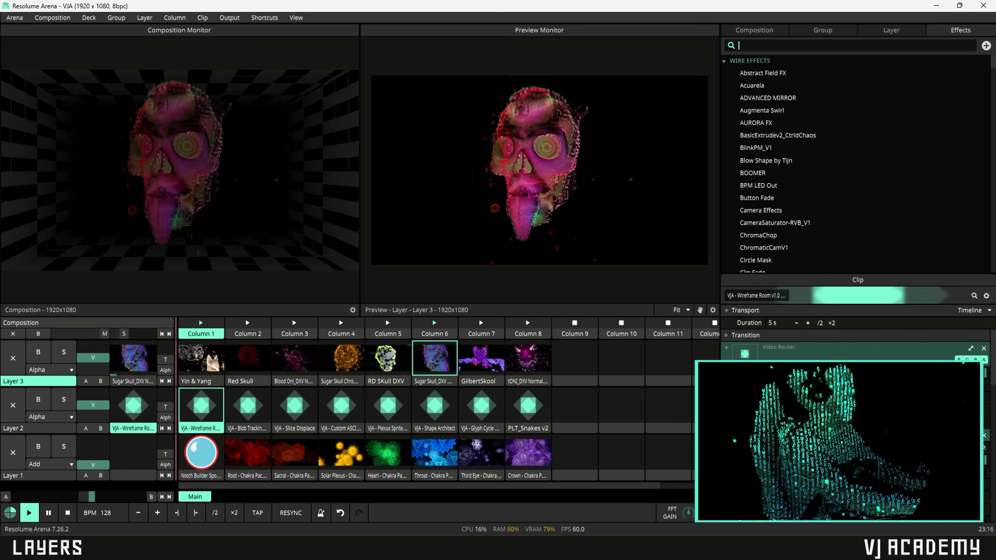
text(auto)
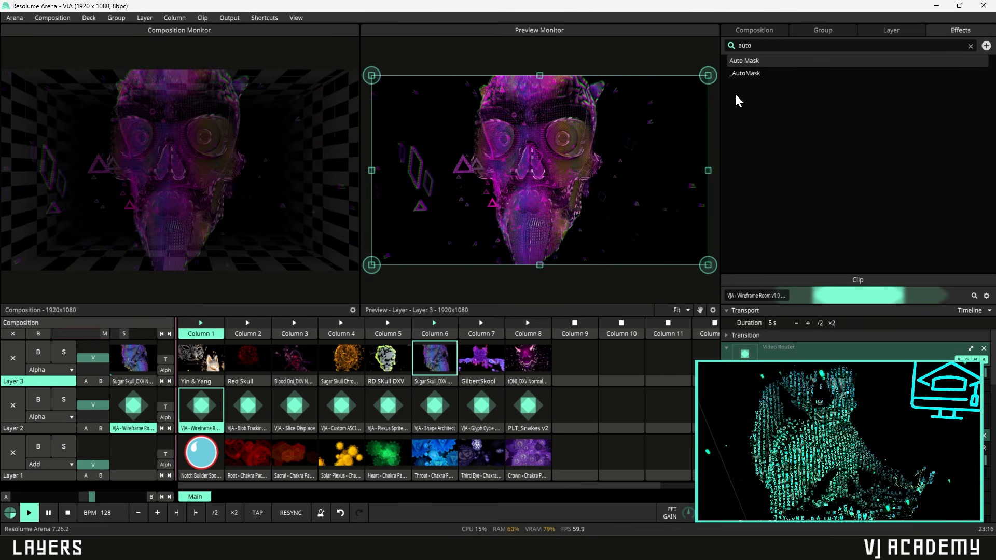
drag(775, 58, 84, 461)
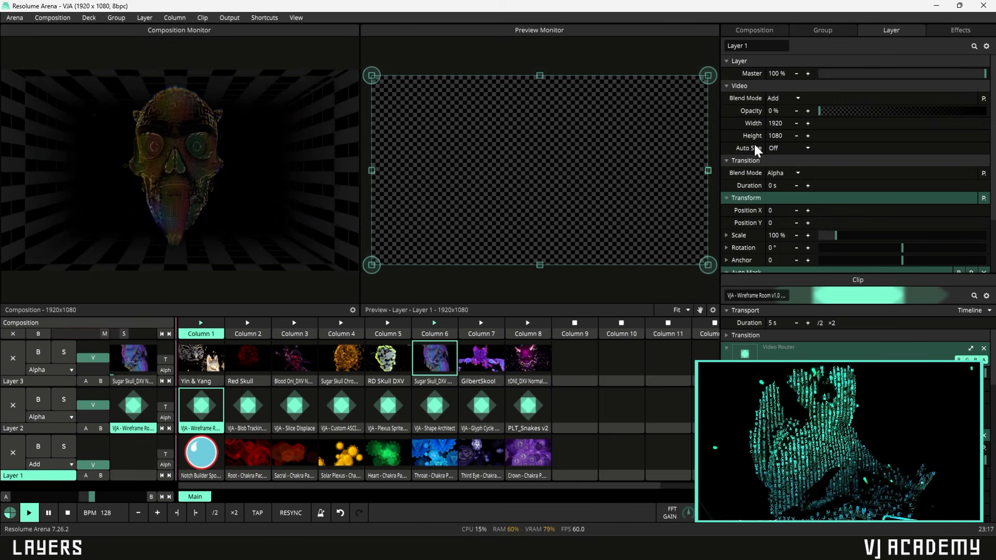
- Drag Auto Mask from the effect search results onto the skull layer, Layer 3
click(948, 32)
drag(880, 59, 54, 409)
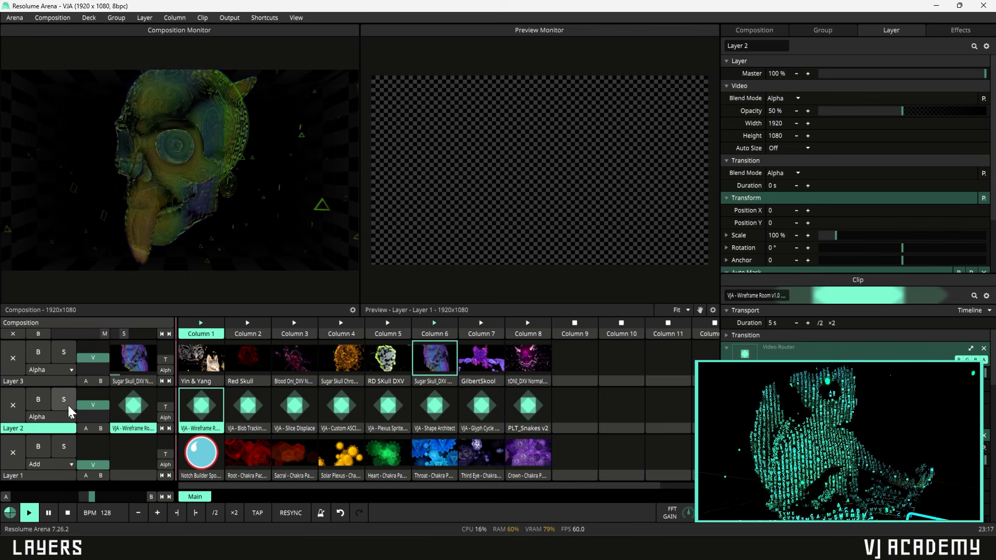
click(45, 381)
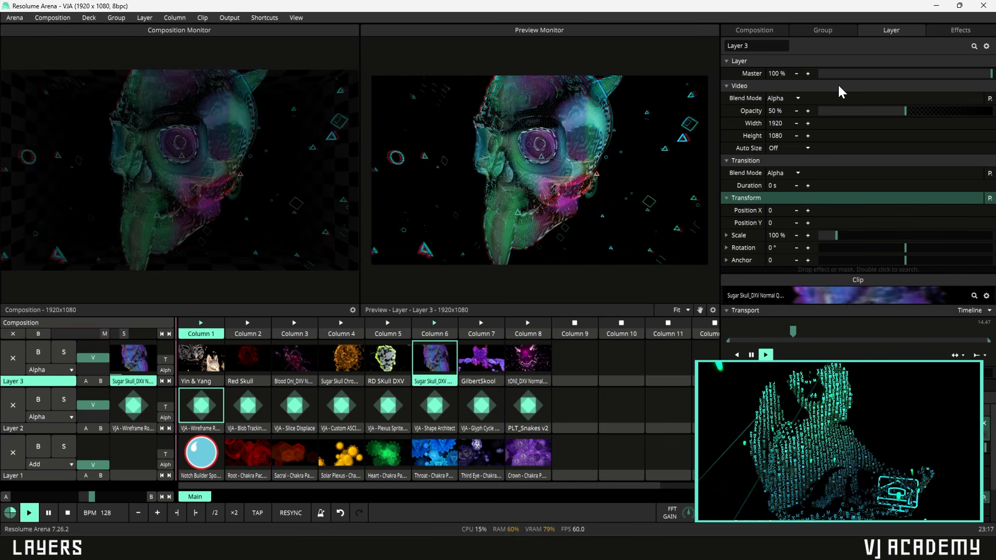
mouse_move(714, 139)
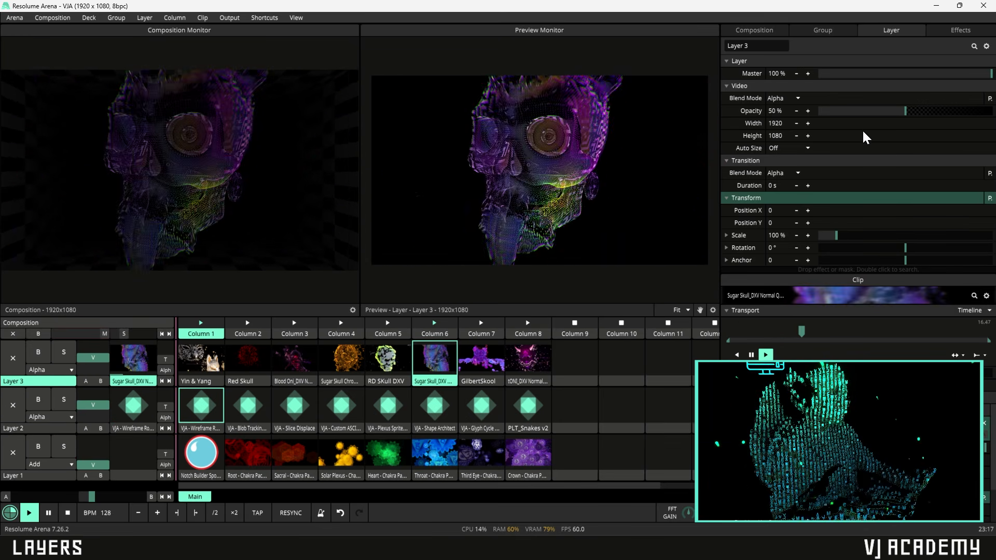
click(960, 31)
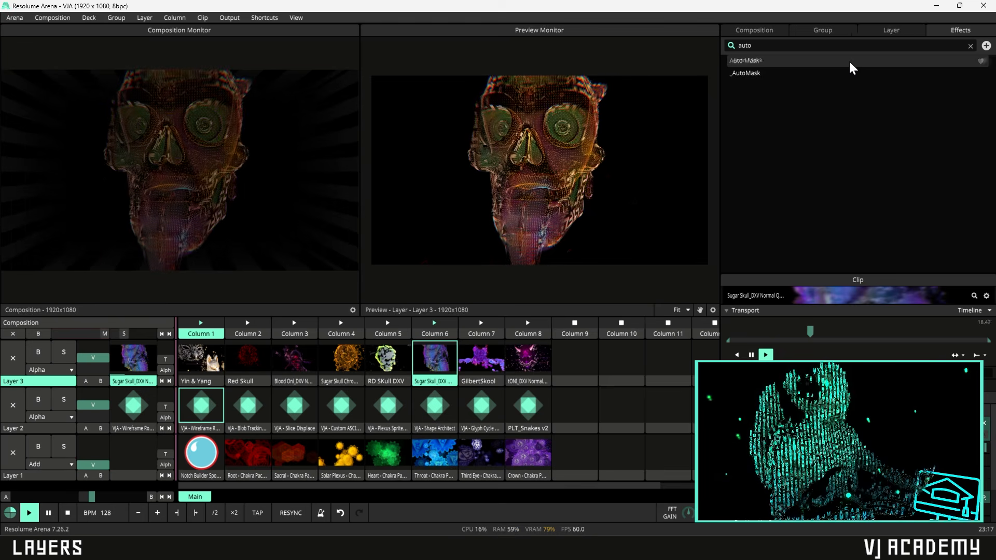
drag(848, 60, 841, 158)
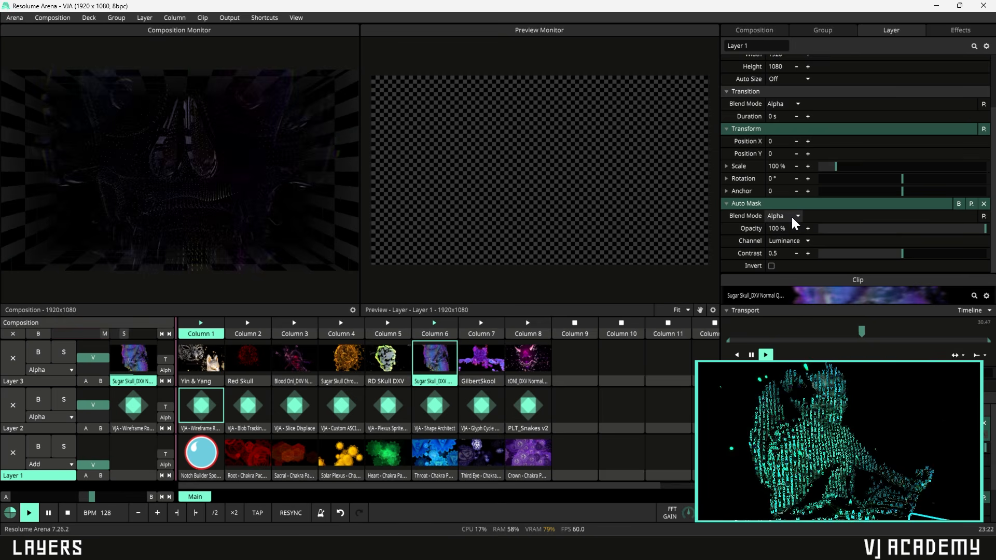
- Set Auto Mask contrast to 1 on Layers 1 and 3, and fade skull and wireframe room layers to full opacity
drag(902, 256, 988, 254)
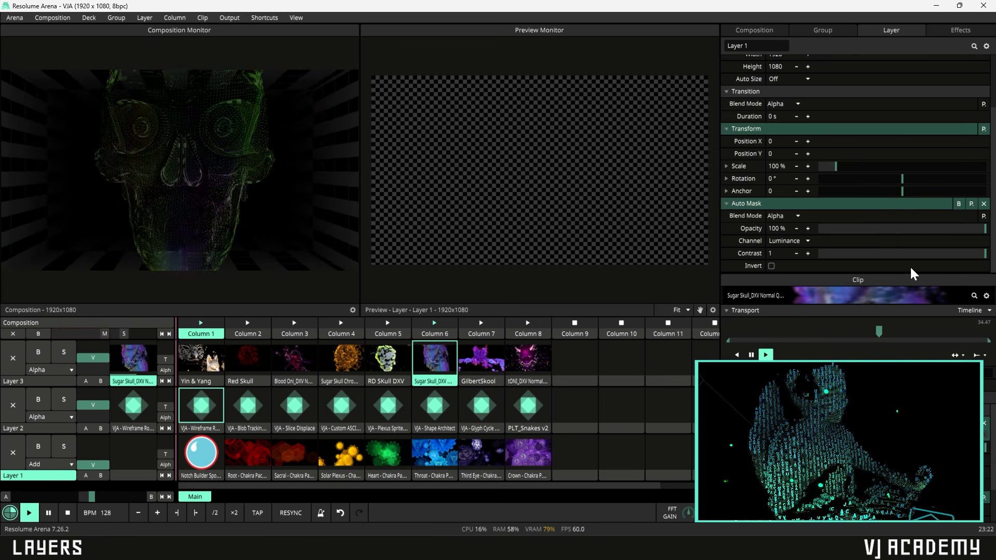
click(42, 429)
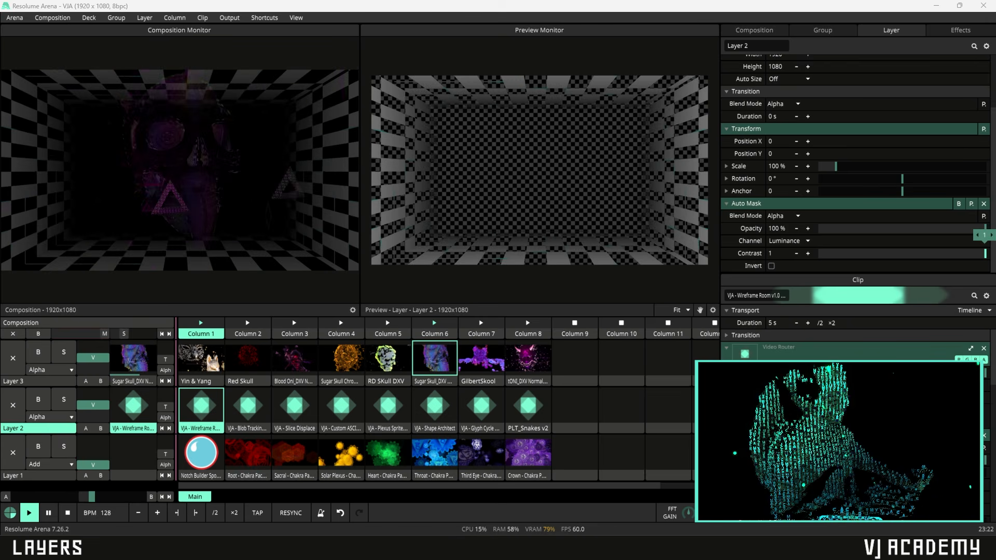
click(31, 381)
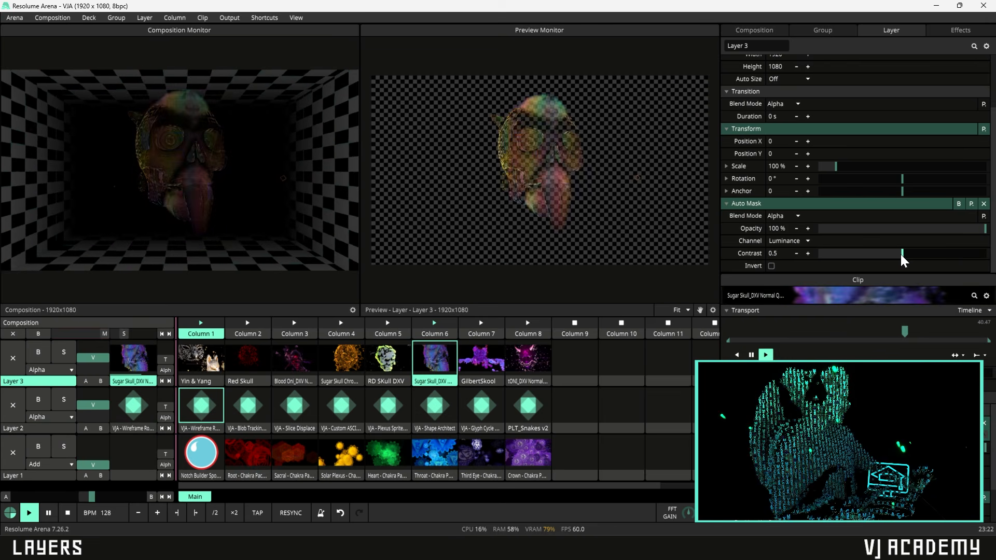
drag(900, 254, 988, 254)
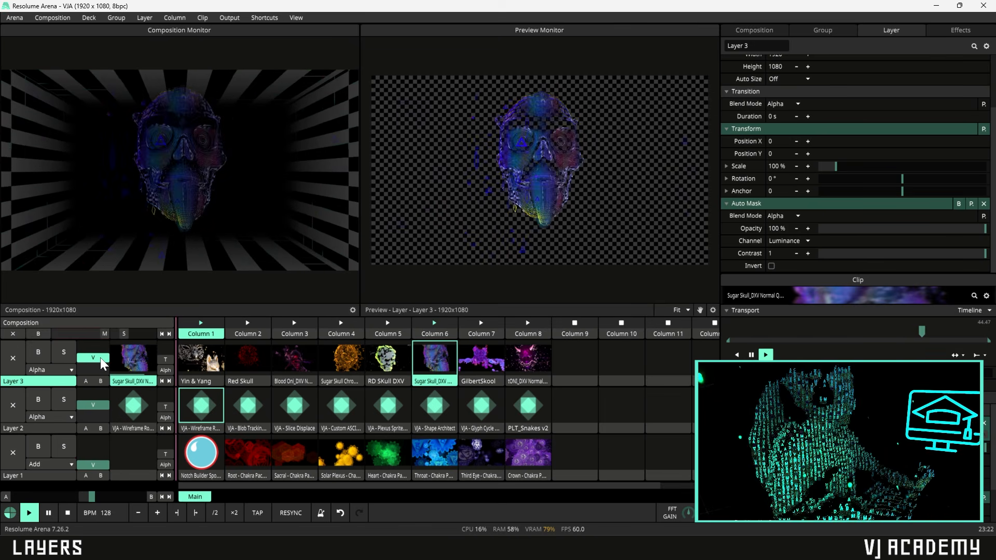
drag(101, 357, 108, 338)
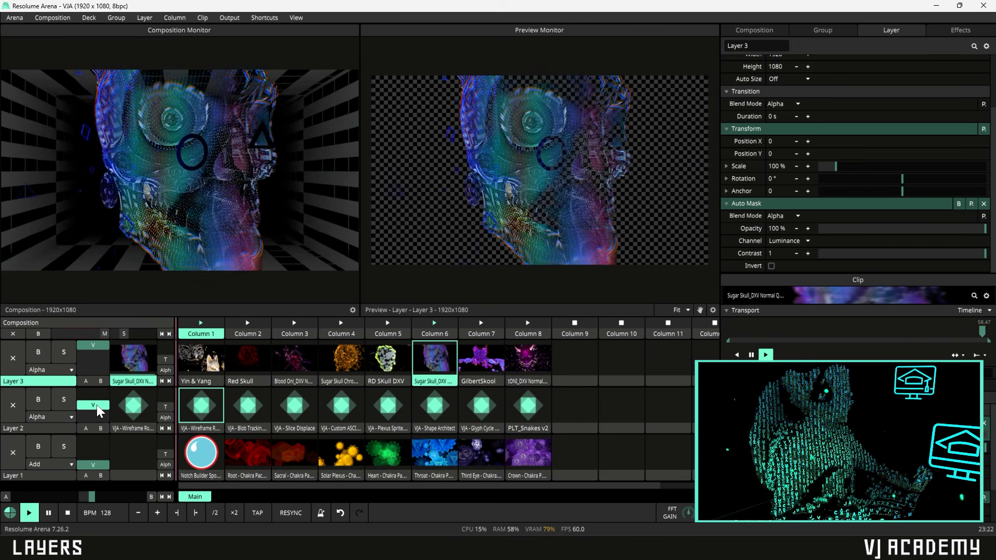
drag(95, 403, 102, 377)
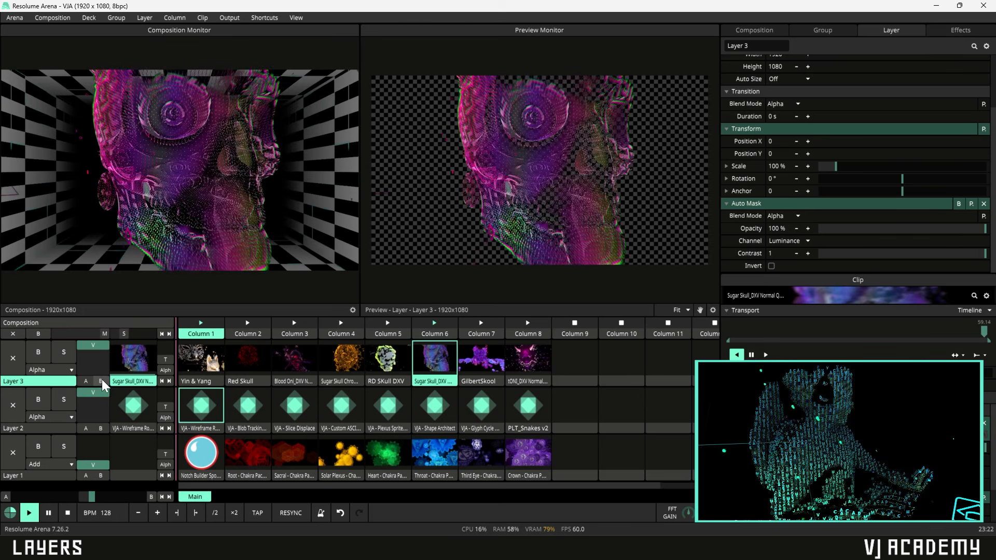